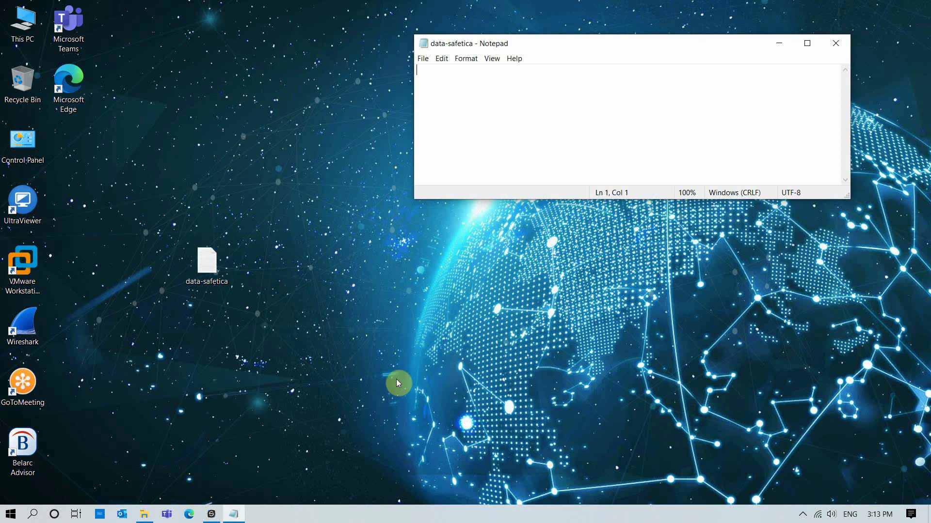
Write "block copy data to usb" in the data-safetica text file, save it and close it.
type("block copy data to us")
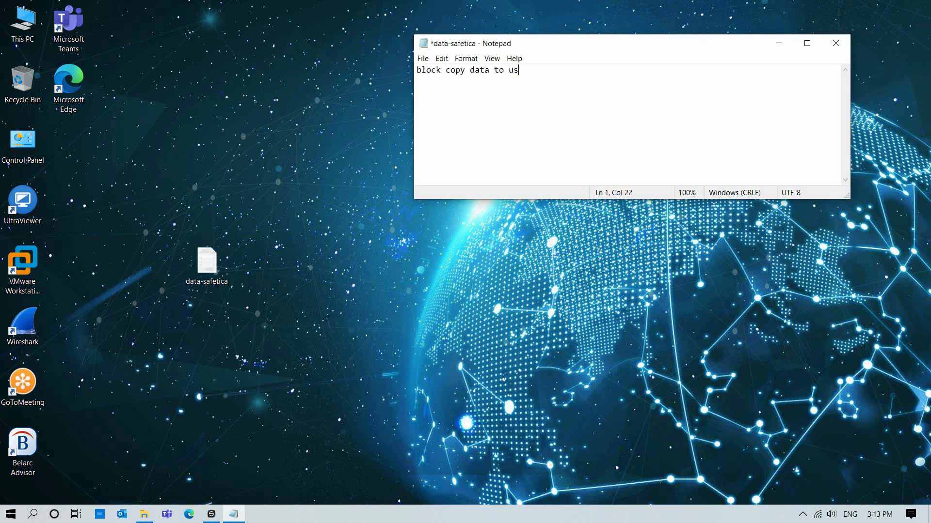
type("b")
key("ctrl+s")
key("ctrl+a")
left_click(559, 86)
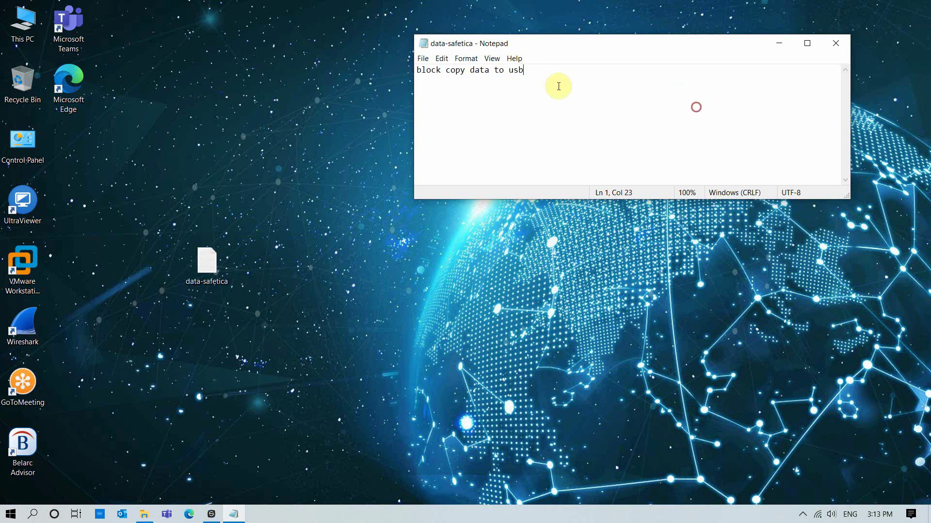
left_click(835, 43)
Move the data-safetica icon below Microsoft Edge on the desktop and open the KINGSTON (F:) drive in File Explorer beside the desktop.
left_click_drag(219, 268, 72, 191)
left_click(144, 514)
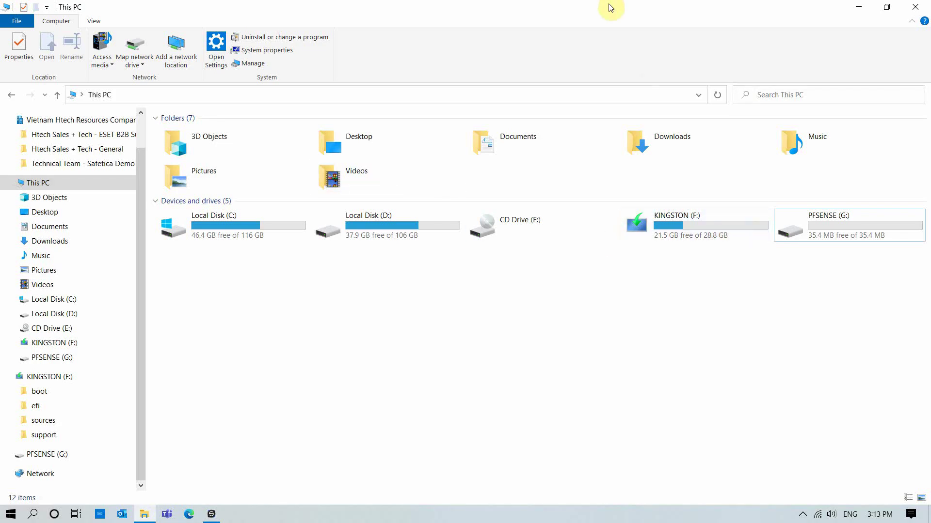
key("super+Right")
scroll(718, 398, "down", 3)
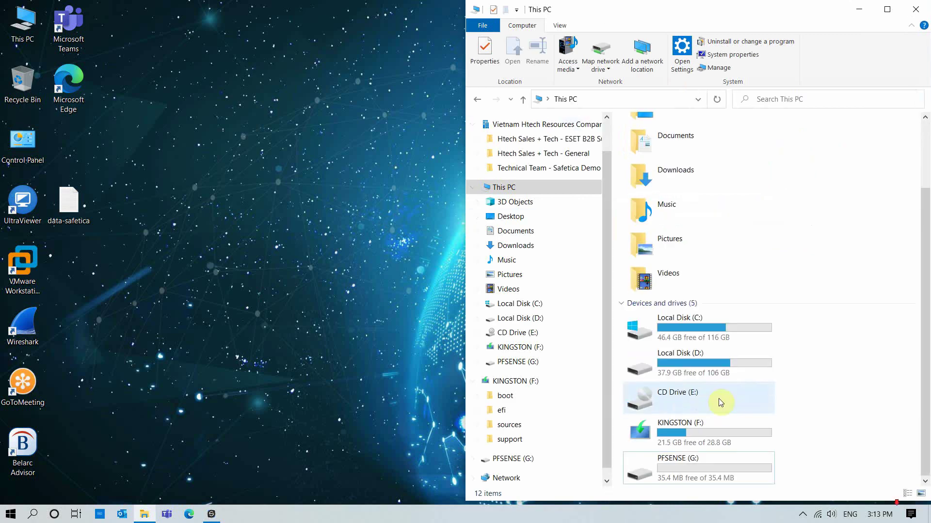
double_click(723, 435)
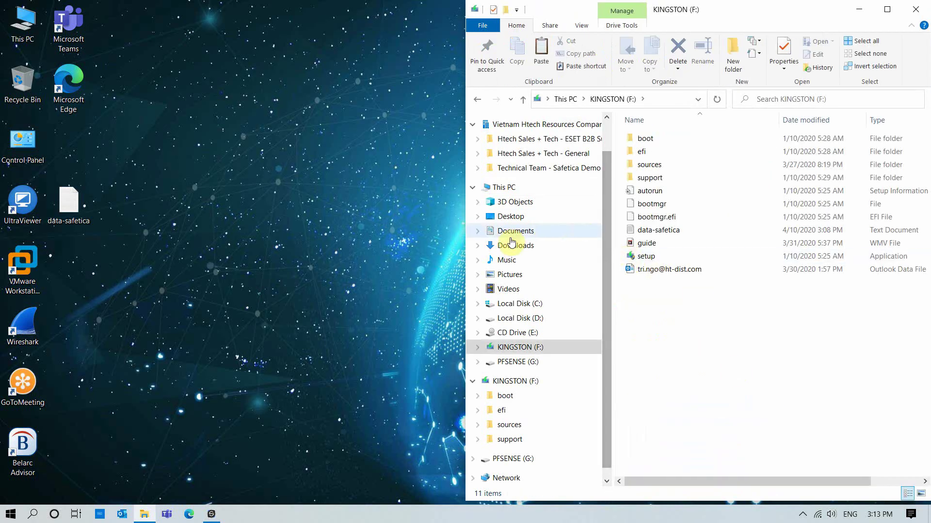
Copy data-safetica from the desktop to the KINGSTON (F:) drive, replacing the file of the same name there.
right_click(77, 208)
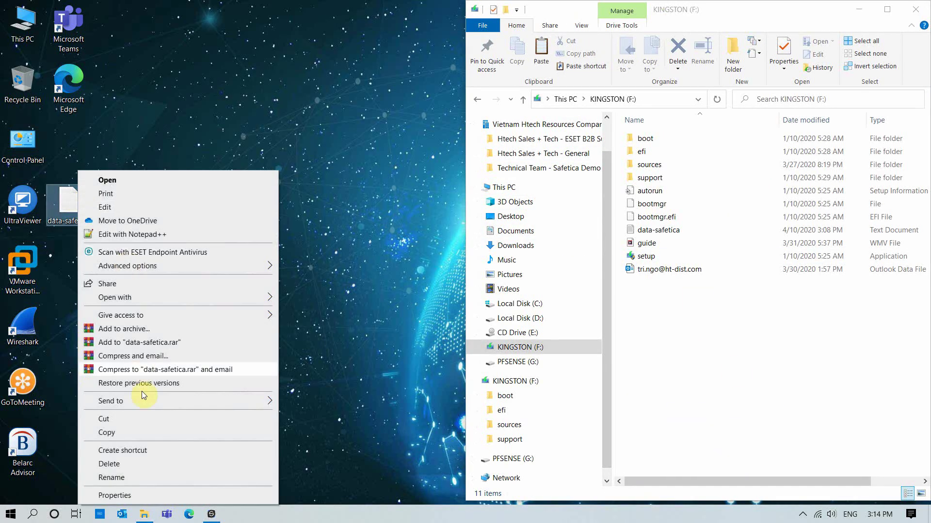
left_click(106, 432)
right_click(713, 339)
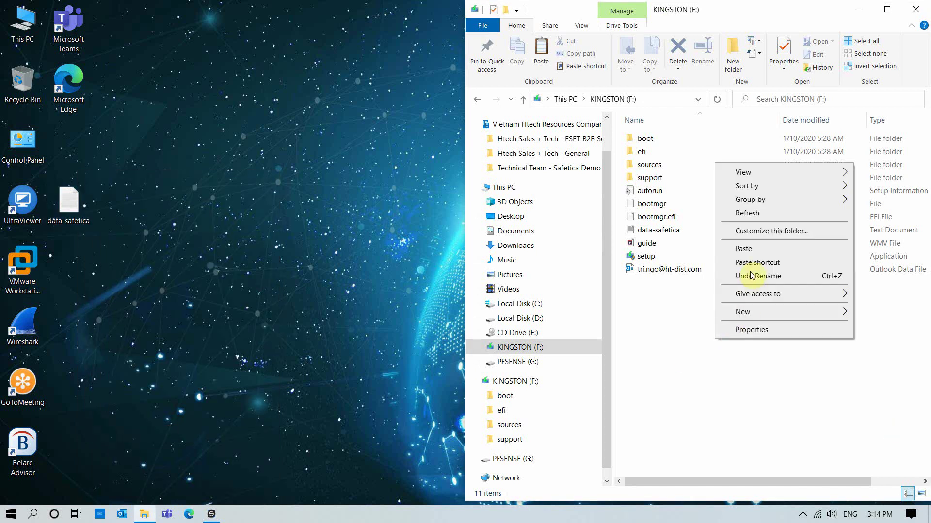
left_click(743, 248)
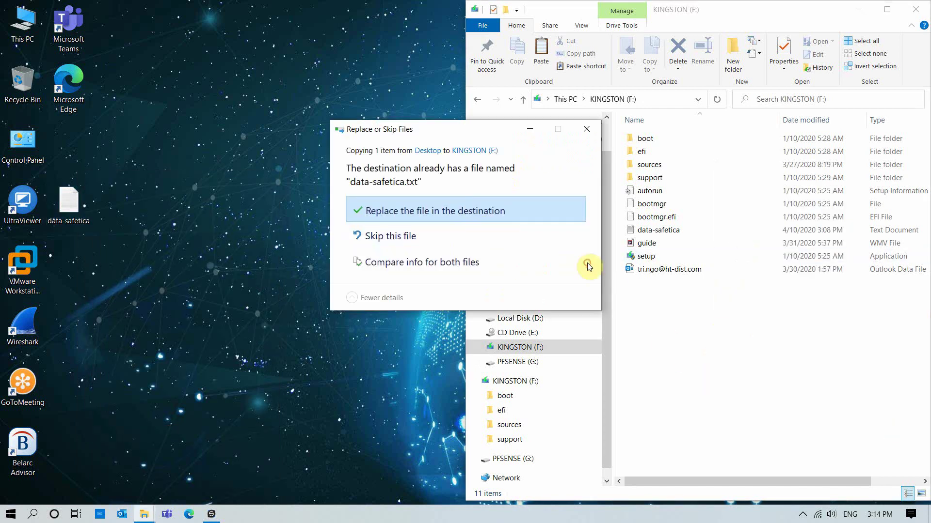
key("Return")
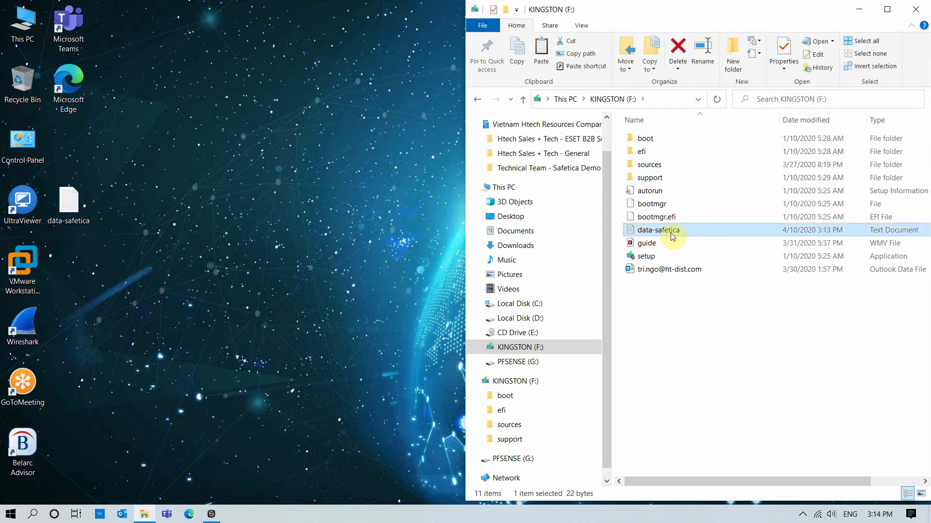
Paste the copied data-safetica file into the PFSENSE (G:) drive.
left_click(518, 361)
right_click(718, 292)
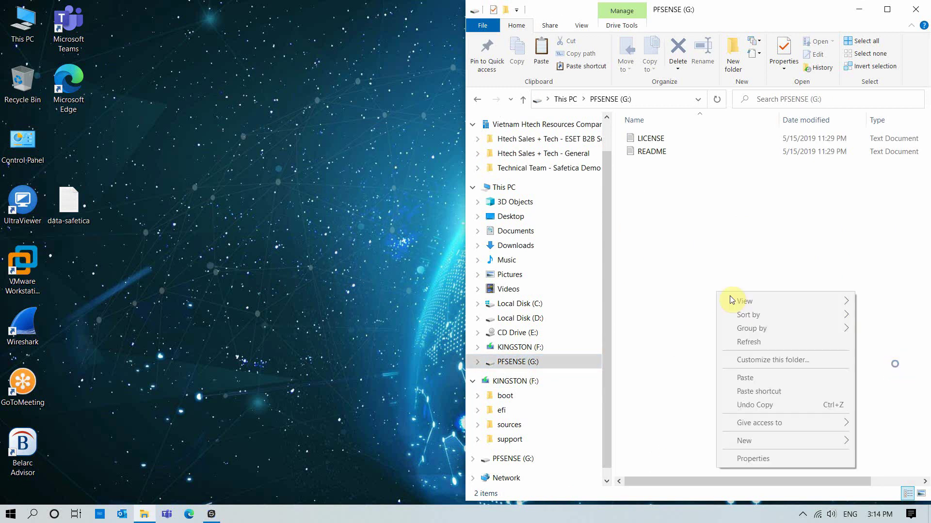
left_click(752, 378)
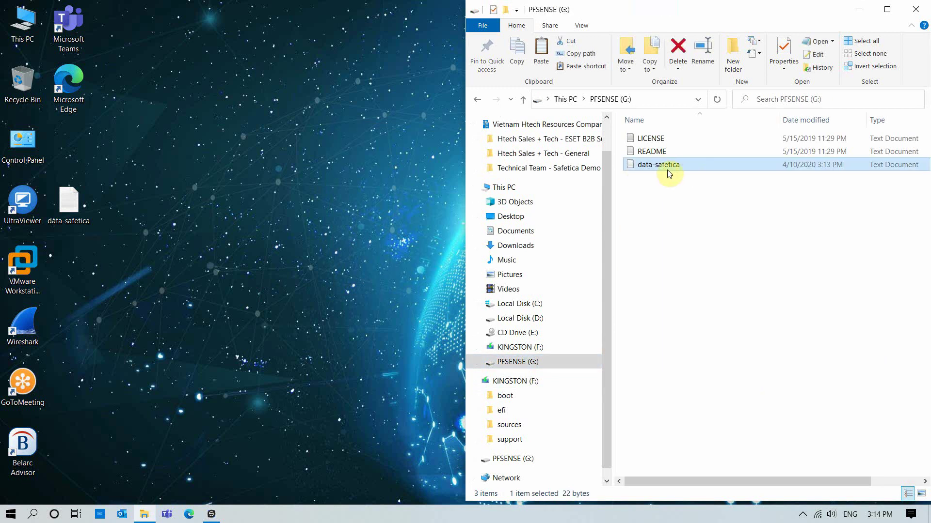
Delete the data-safetica file from the KINGSTON (F:) drive.
left_click(509, 350)
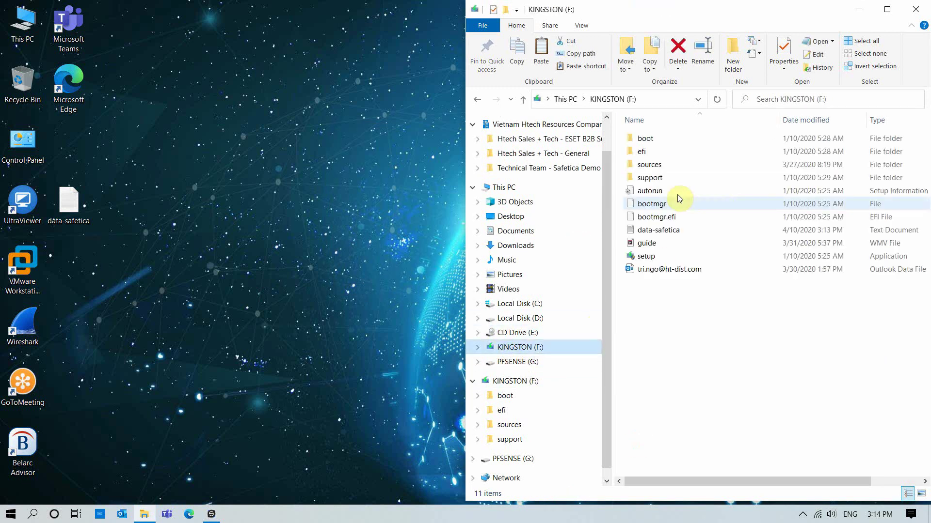
left_click(644, 230)
right_click(647, 230)
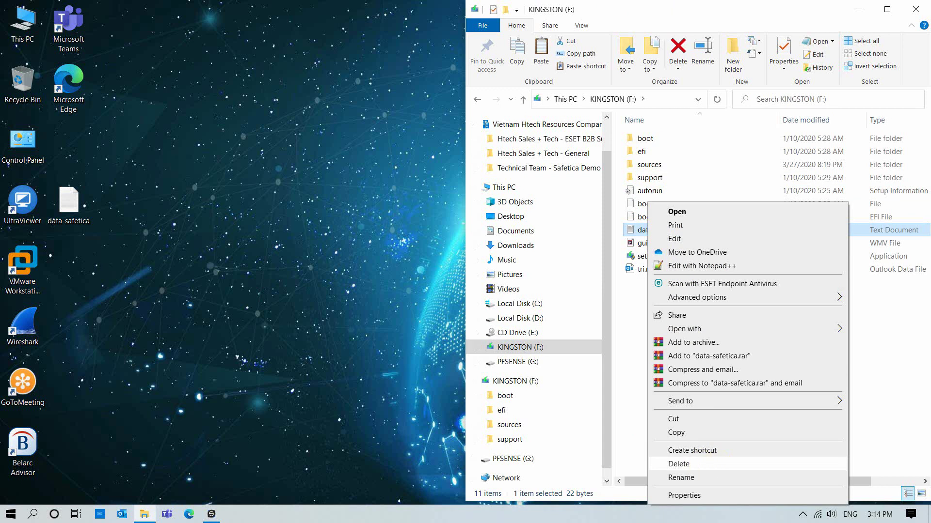
left_click(681, 464)
left_click(526, 357)
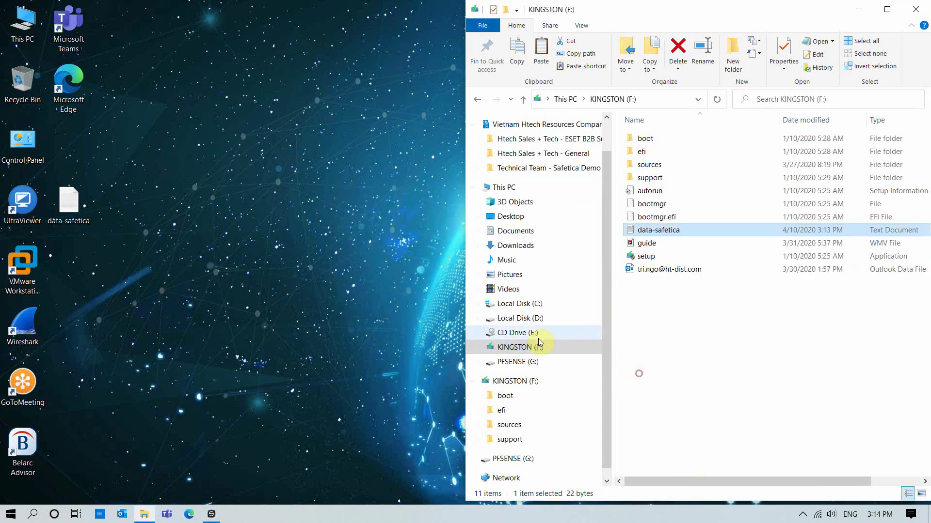
Permanently delete the data-safetica file from the PFSENSE (G:) drive.
left_click(526, 361)
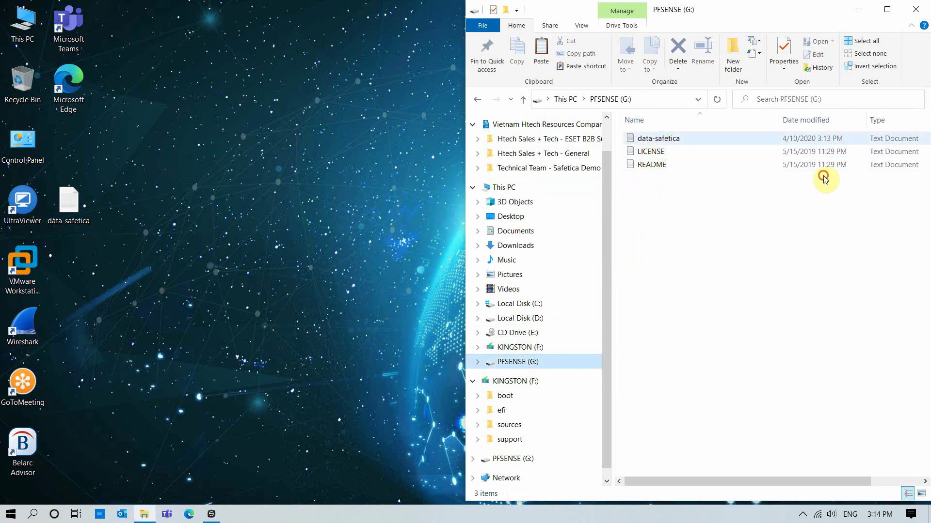
left_click(658, 139)
right_click(659, 140)
left_click(691, 403)
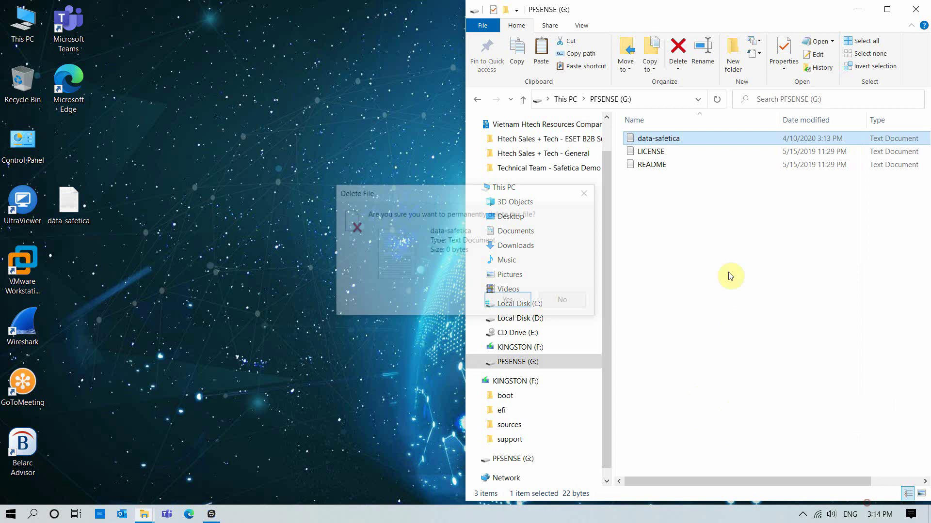
left_click(509, 301)
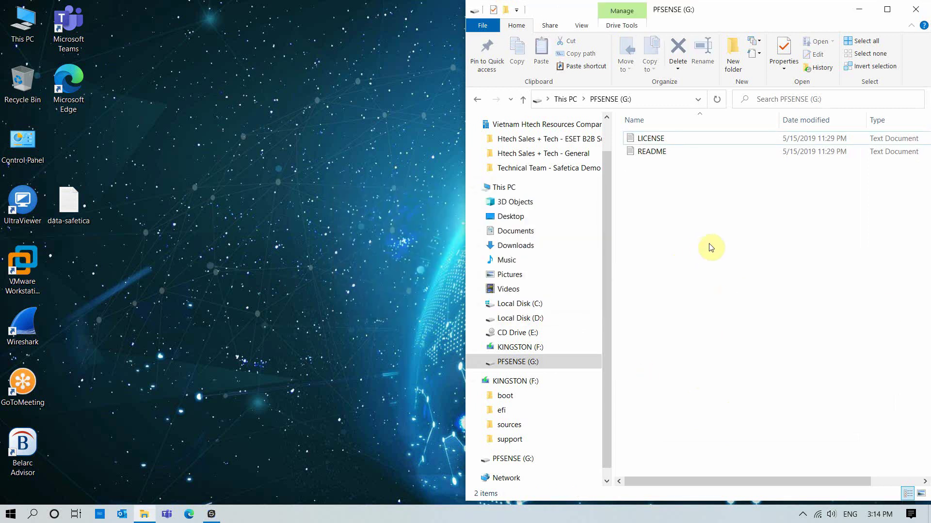
Close File Explorer, refresh the desktop and place the data-safetica icon directly under Microsoft Edge.
left_click(915, 9)
right_click(445, 203)
left_click(411, 199)
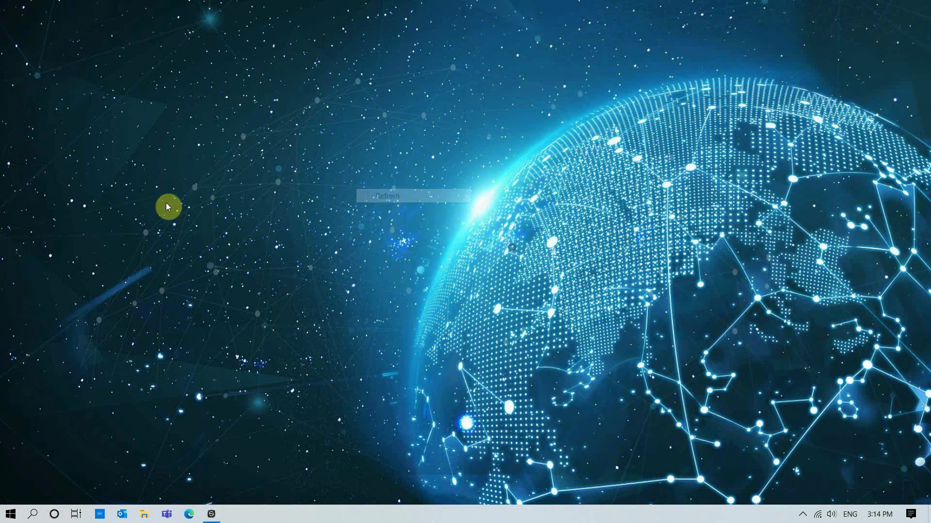
left_click_drag(71, 194, 72, 145)
left_click(289, 222)
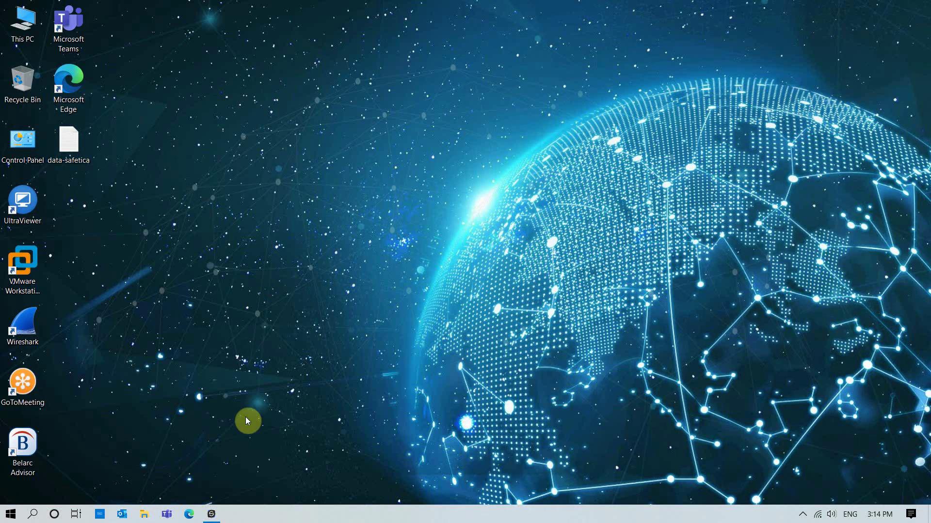
Switch to the Safetica console and open the DLP Device control settings for the selected computer.
left_click(217, 514)
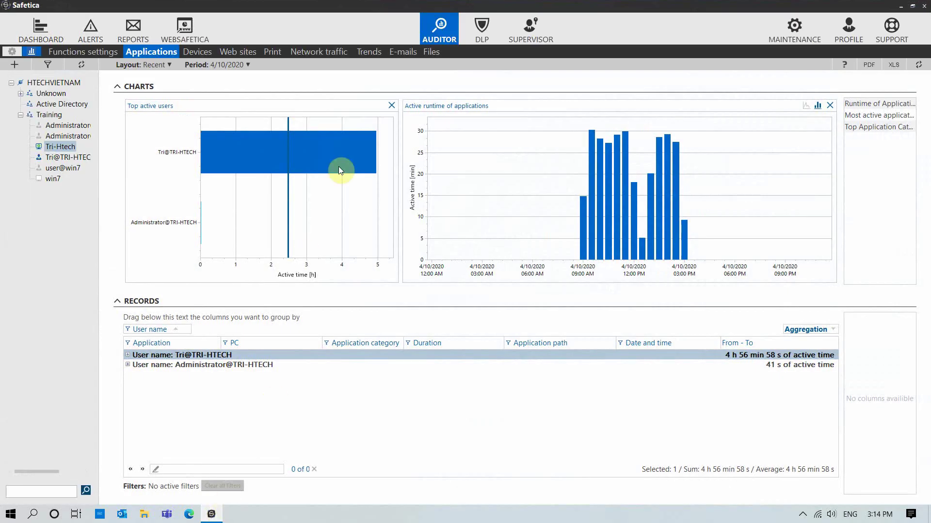
left_click(478, 25)
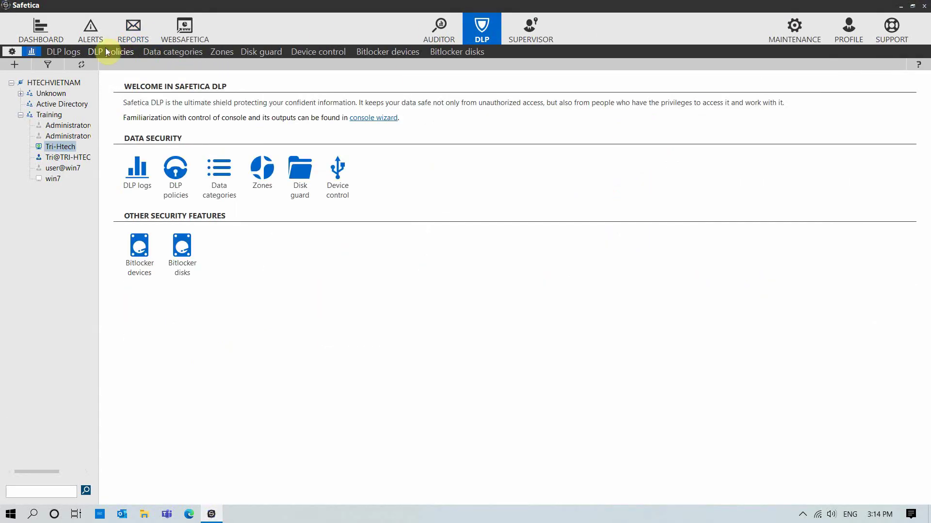
left_click(328, 53)
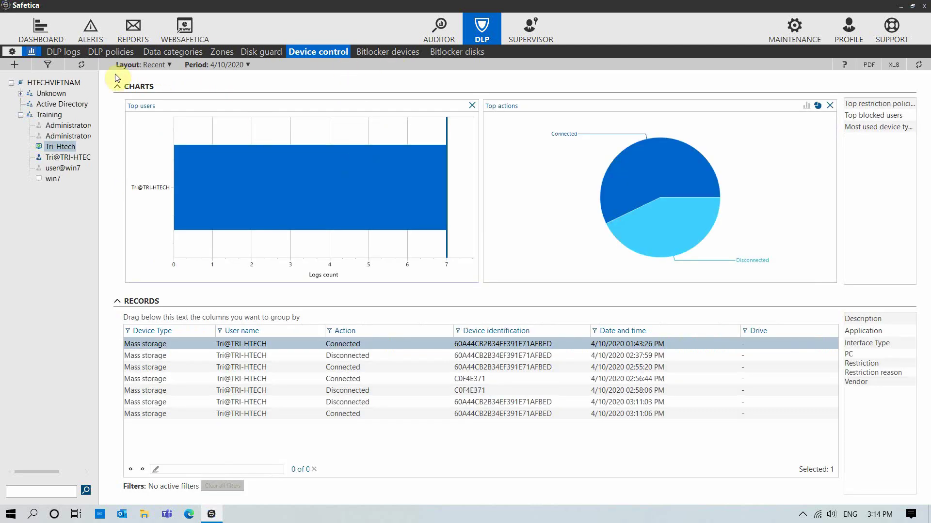
left_click(16, 65)
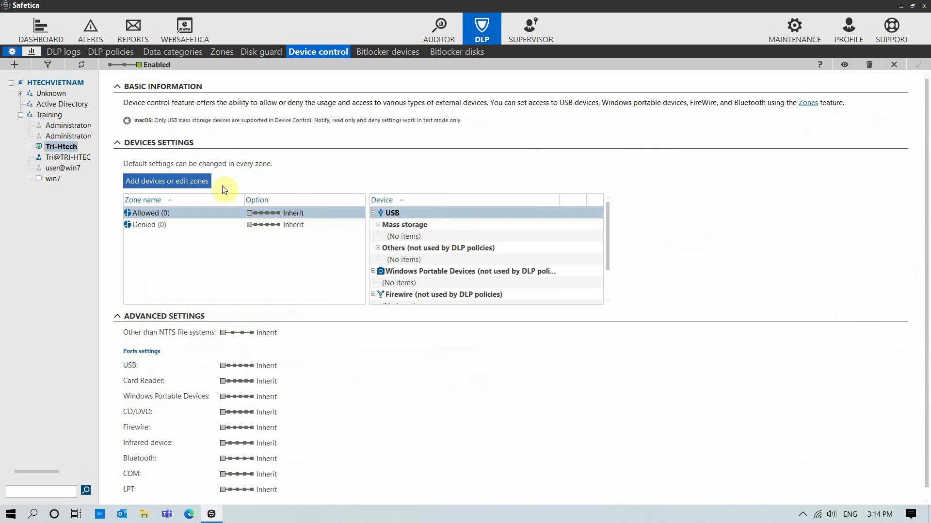
Add the connected USB devices automatically to the Allowed zone, remove the Generic Flash Disk USB Device from it, and finish the zone editing.
left_click(199, 181)
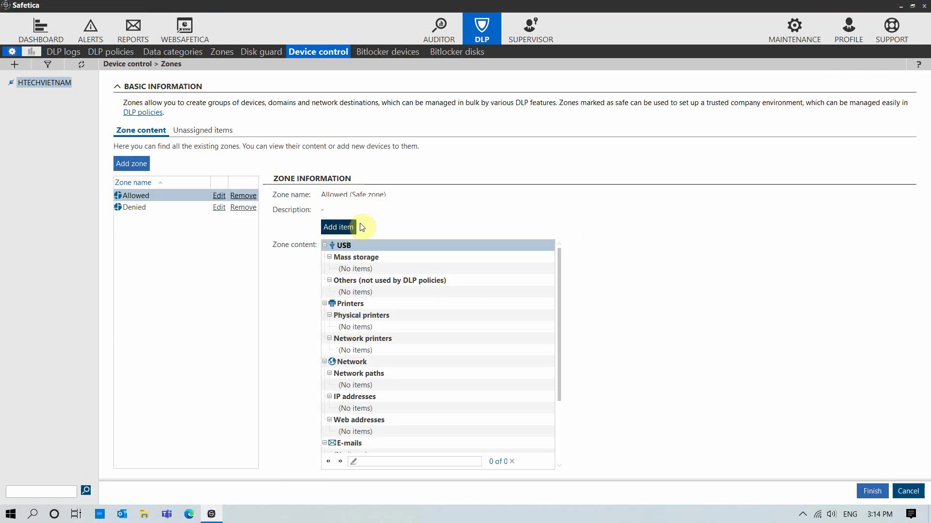
left_click(353, 227)
left_click(175, 141)
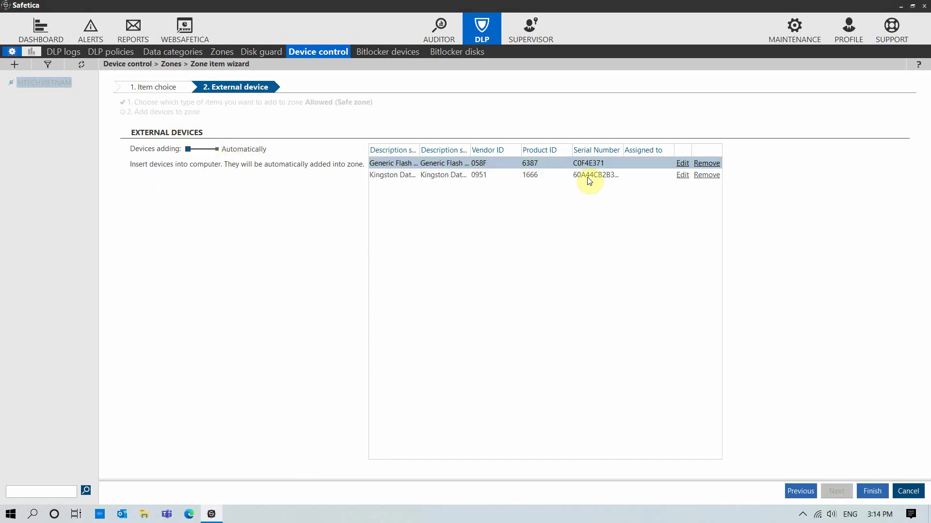
left_click(563, 176)
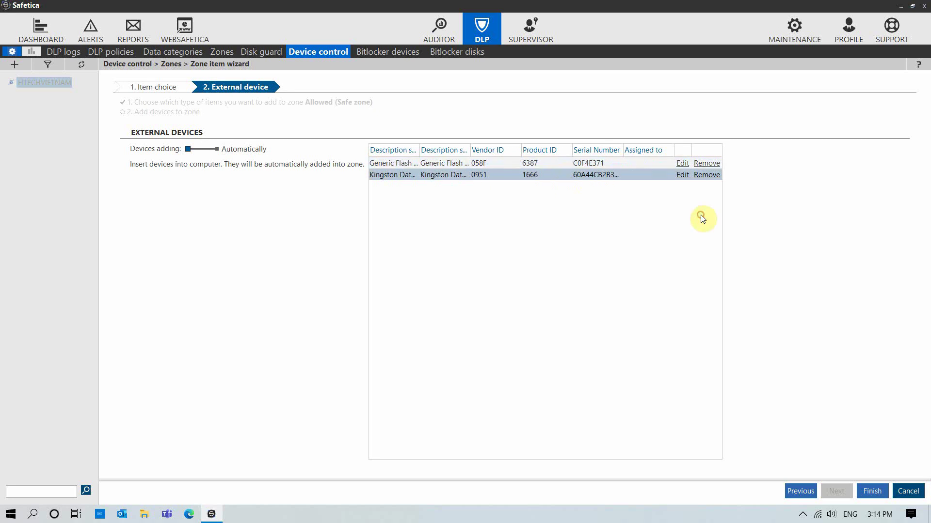
left_click(869, 492)
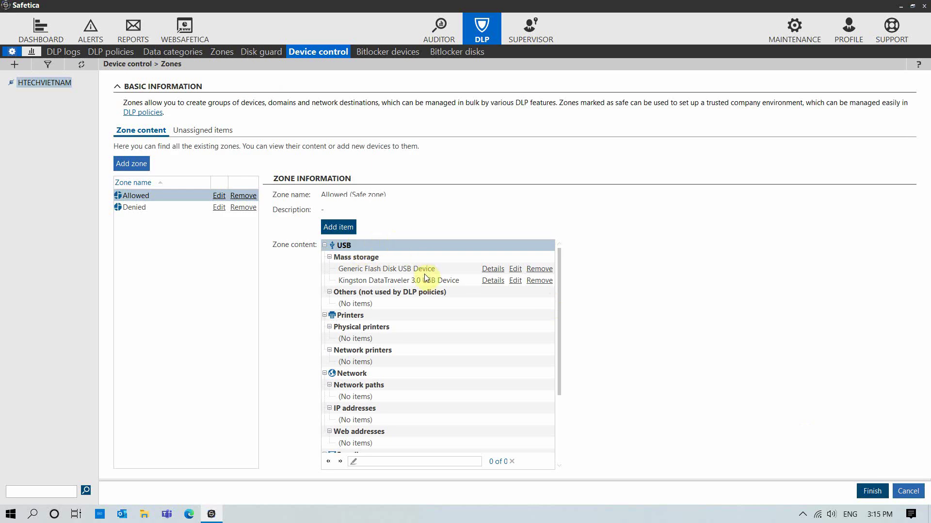
left_click(538, 270)
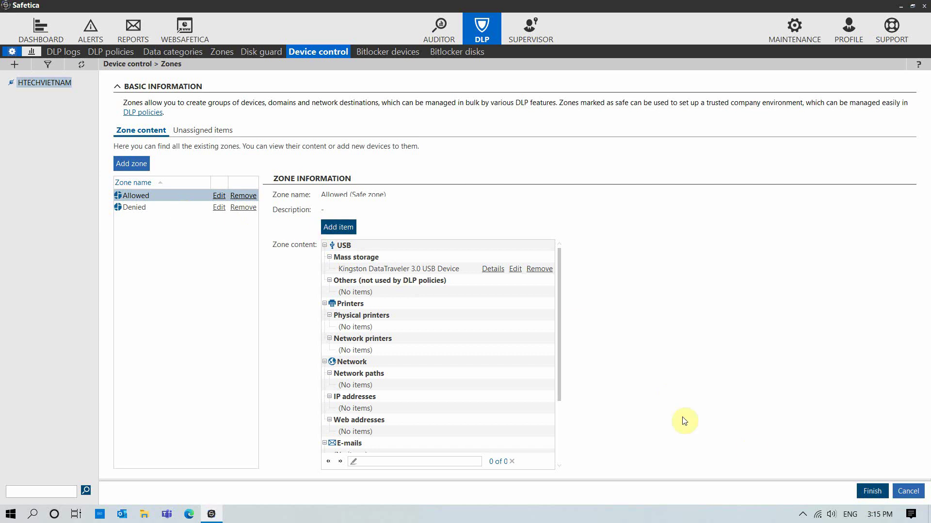
left_click(871, 491)
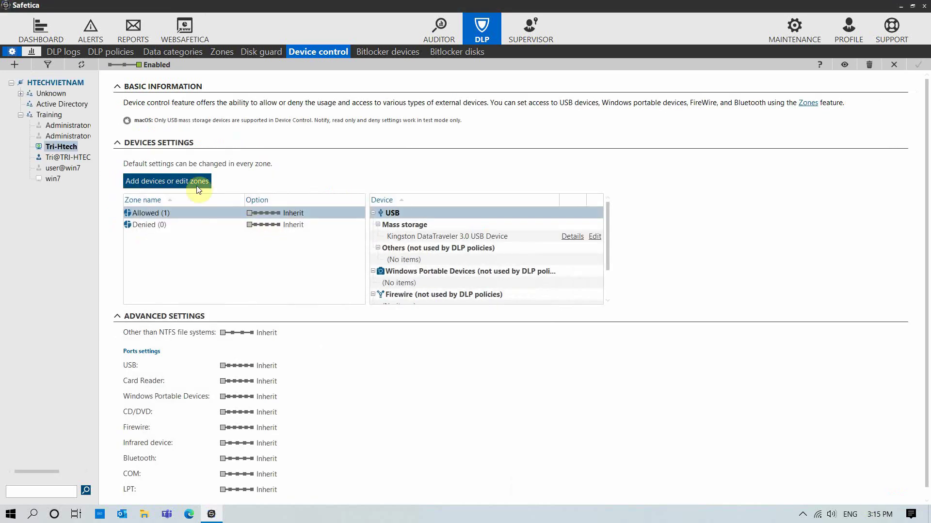
Add the connected Generic Flash Disk and Kingston DataTraveler 3.0 USB devices automatically to the Denied zone.
left_click(200, 181)
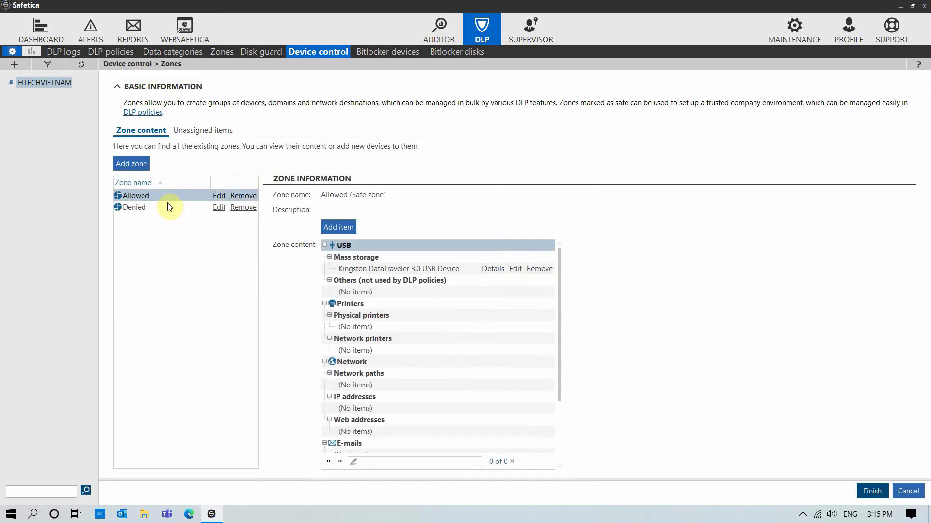
left_click(157, 207)
left_click(339, 226)
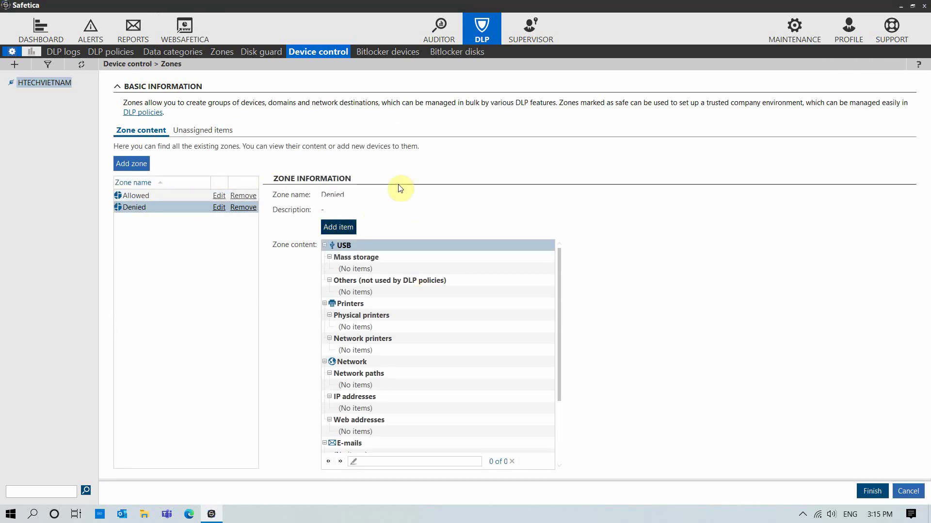
key("Return")
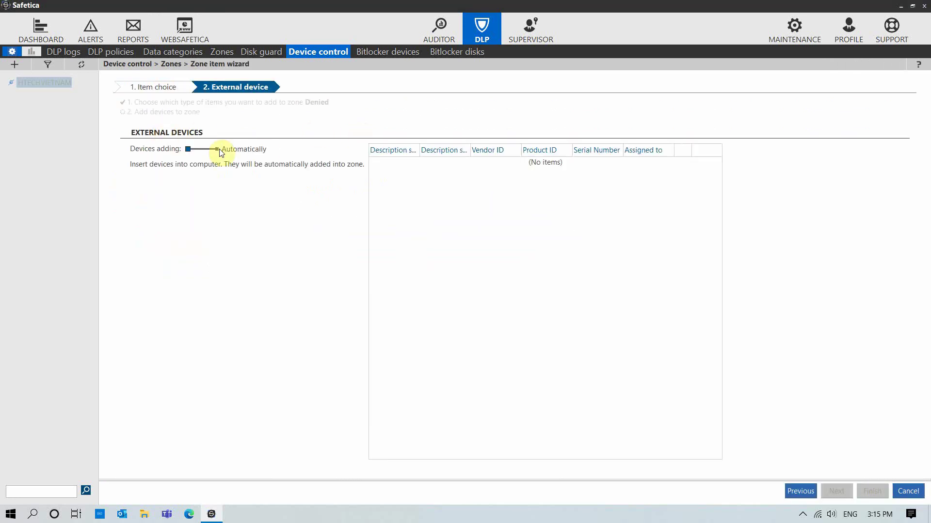
left_click(447, 177)
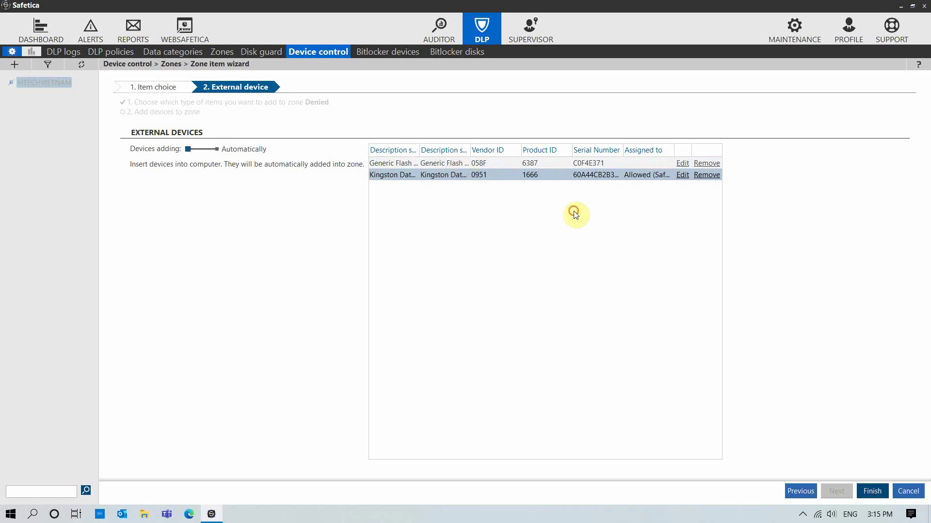
left_click(872, 491)
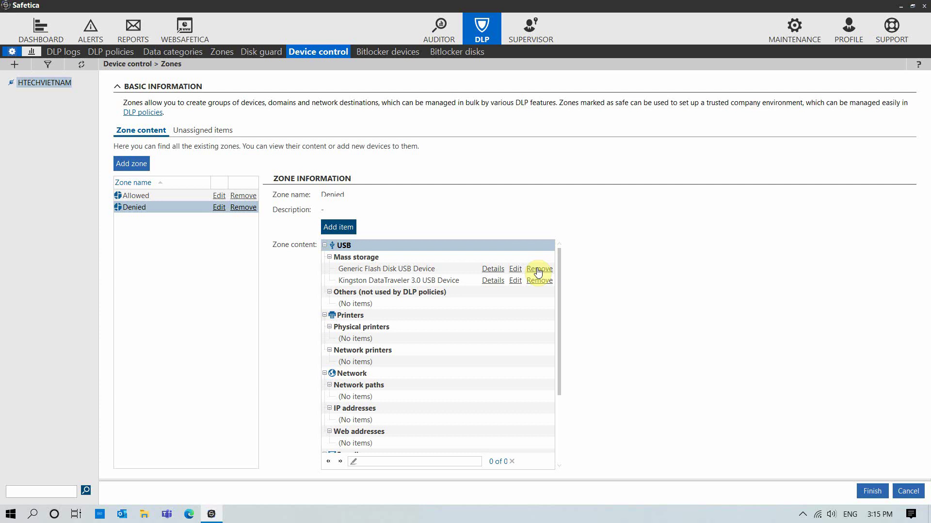
scroll(434, 335, "down", 3)
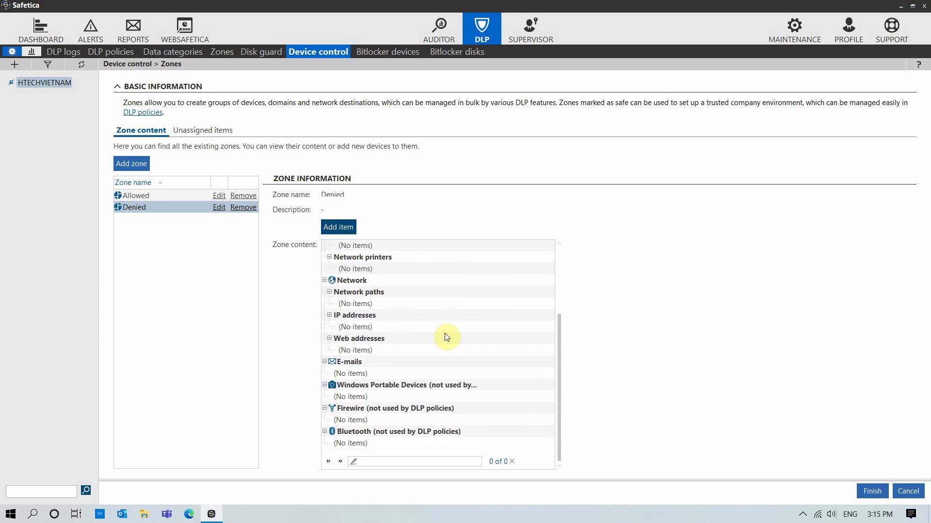
Remove the Kingston DataTraveler 3.0 USB Device from the Denied zone and finish the zone editing.
scroll(478, 330, "up", 3)
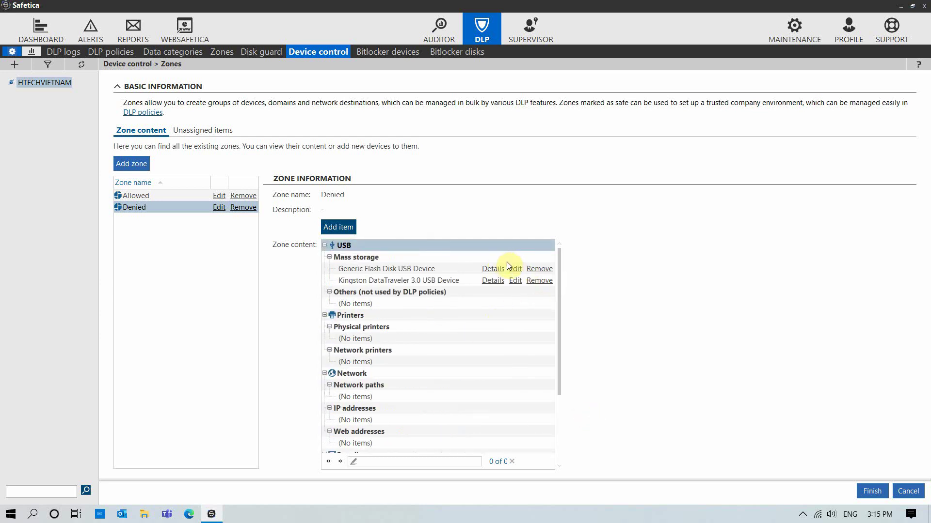
left_click(464, 281)
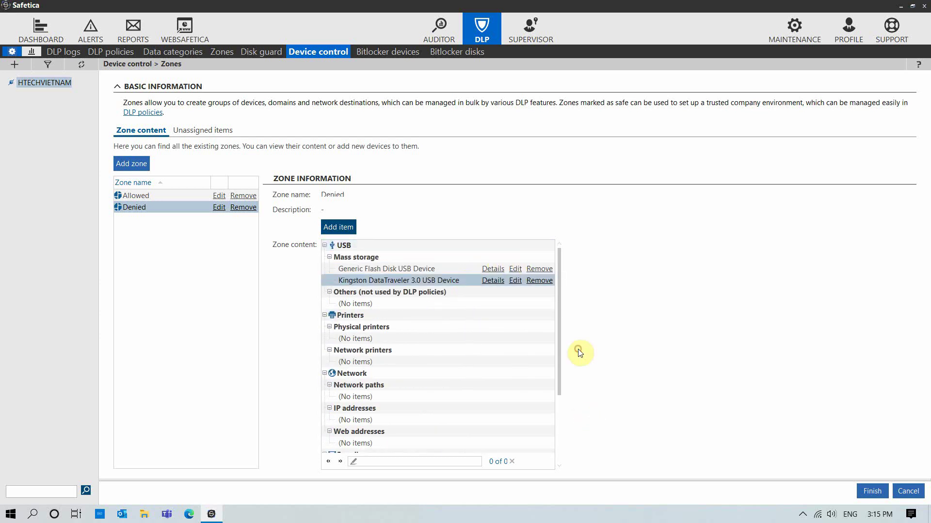
left_click(539, 280)
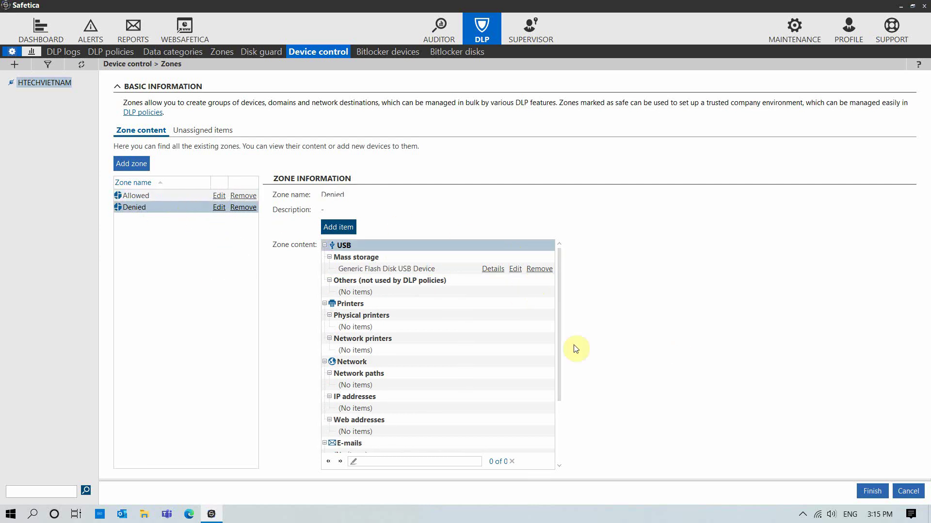
scroll(560, 349, "down", 3)
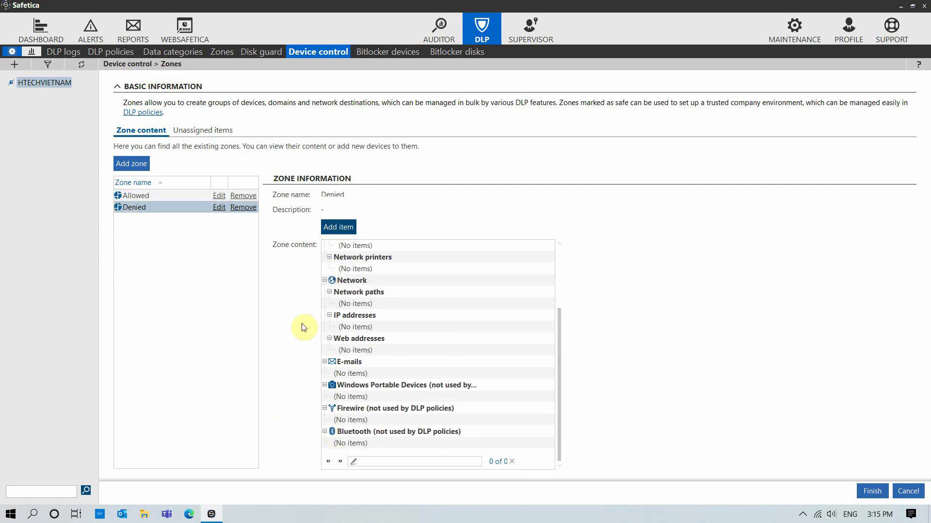
left_click(871, 492)
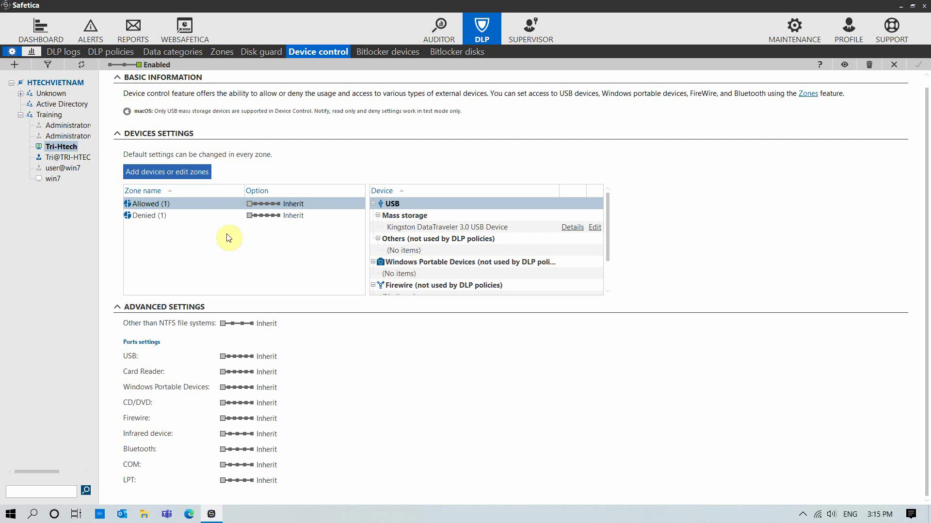
Create a General DLP policy named "block copy data to usb" and continue to its policy rules.
left_click(130, 53)
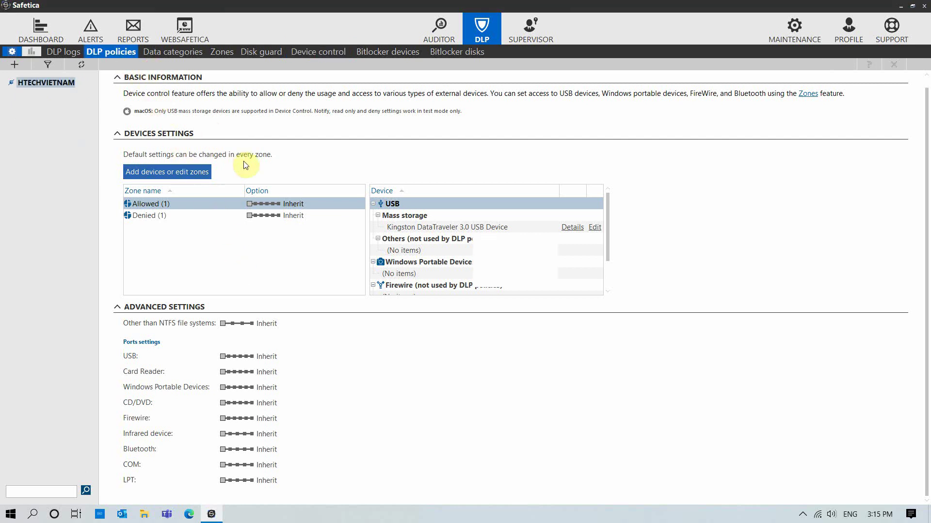
left_click(140, 130)
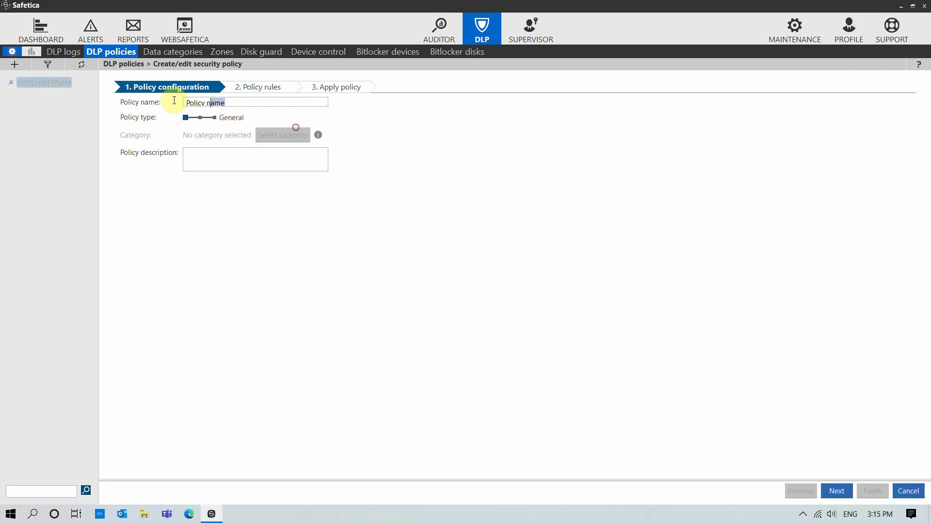
left_click(169, 102)
type("block copy data to usb")
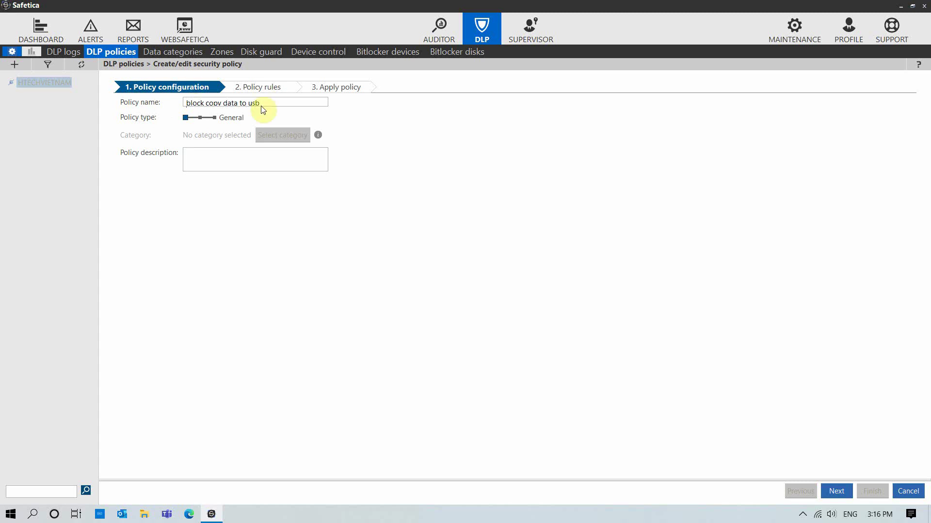
left_click(835, 491)
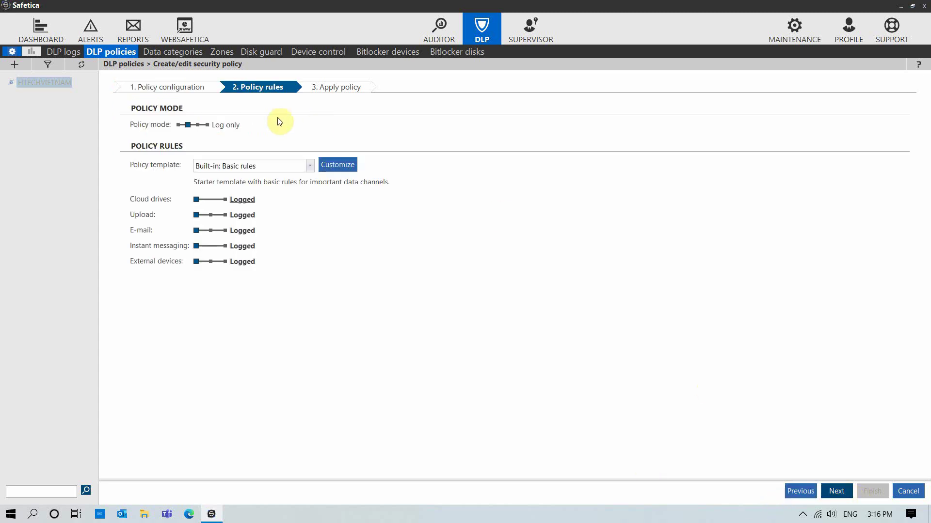
Set the policy mode to Log and block and customize the template so External devices is its only rule.
left_click(207, 125)
left_click(335, 165)
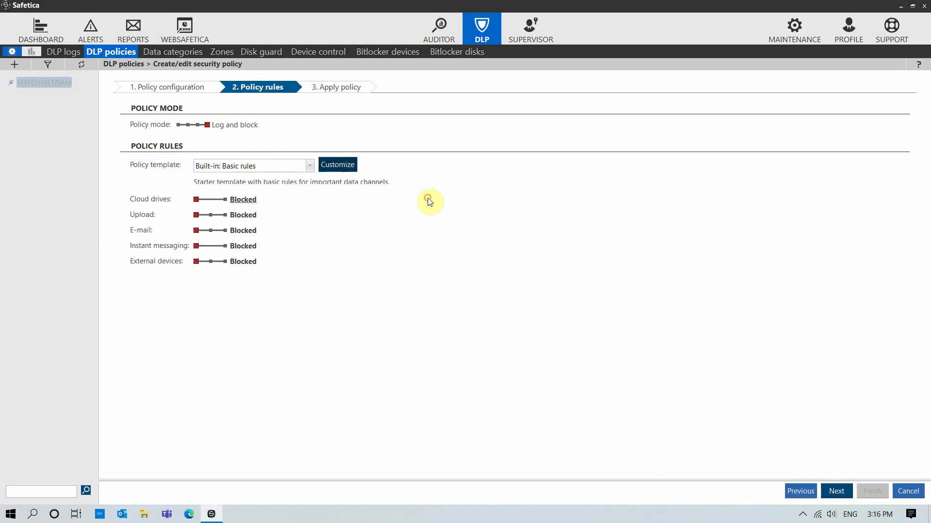
left_click(349, 327)
scroll(391, 300, "down", 2)
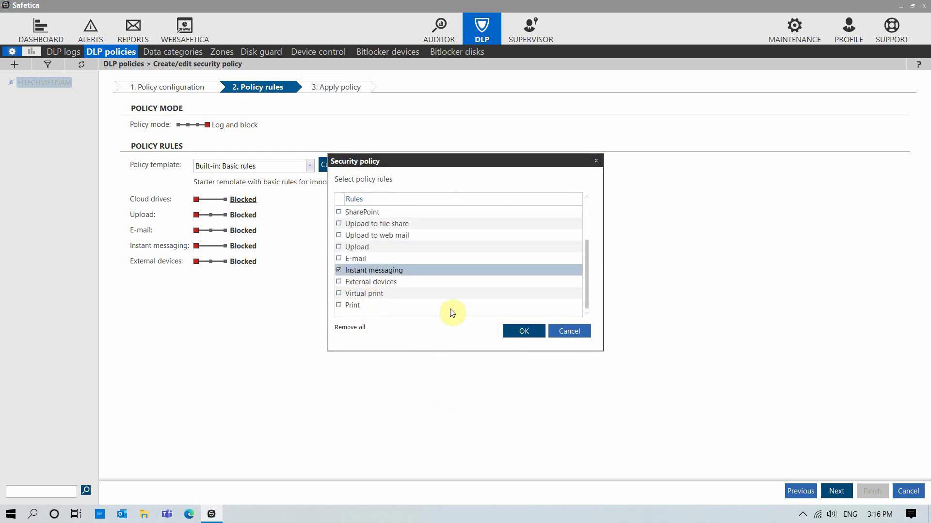
left_click(339, 270)
left_click(338, 282)
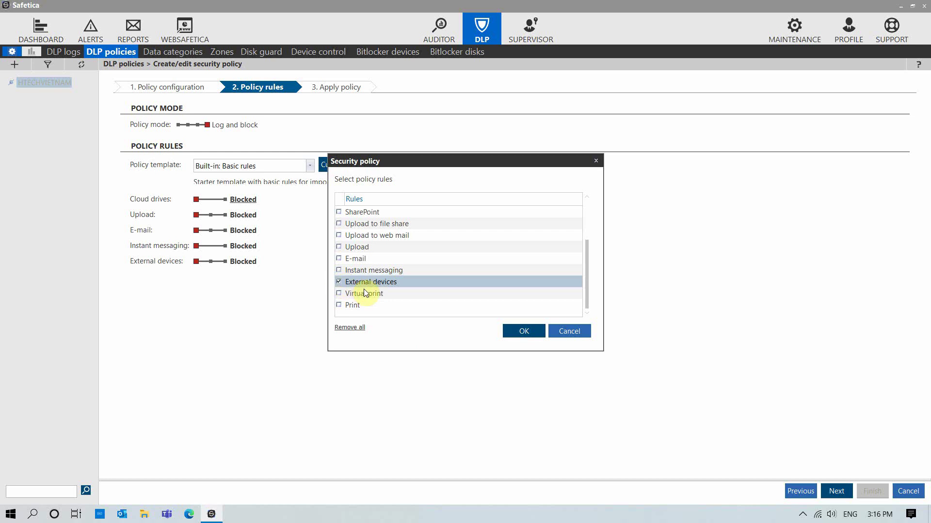
left_click(517, 331)
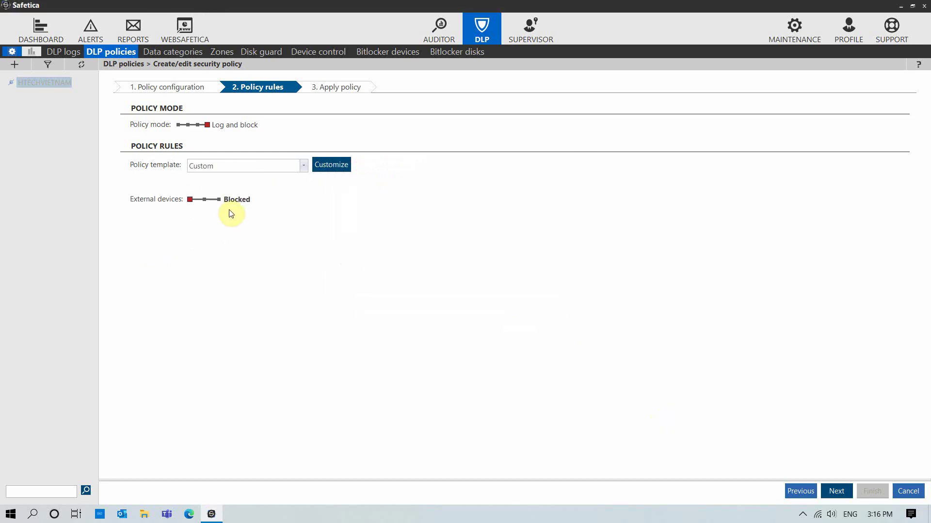
Give the External devices rule custom zone settings: Allowed zone allowed, Denied zone and Not in zone blocked.
left_click(280, 201)
left_click(387, 217)
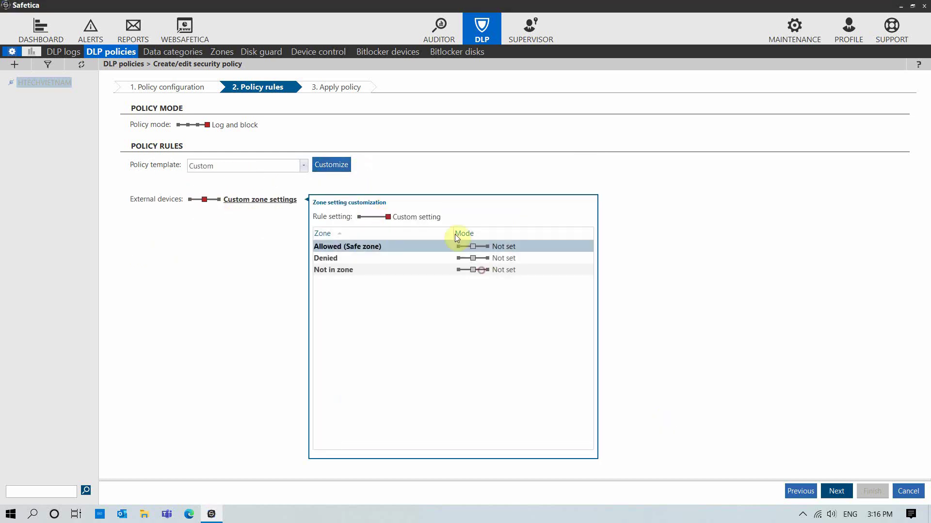
left_click(488, 248)
left_click(458, 258)
left_click(458, 270)
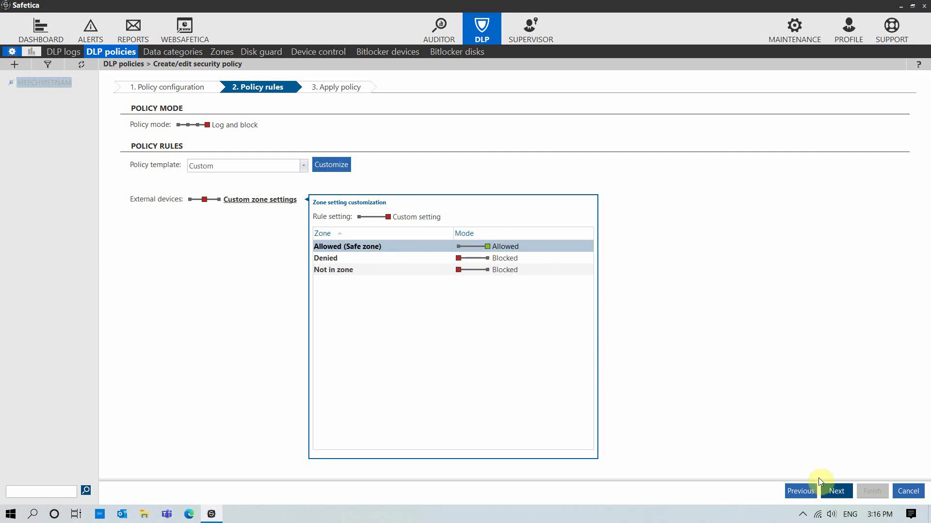
Apply the policy to the active computer in the Training group, finish the policy and save the changes.
left_click(837, 491)
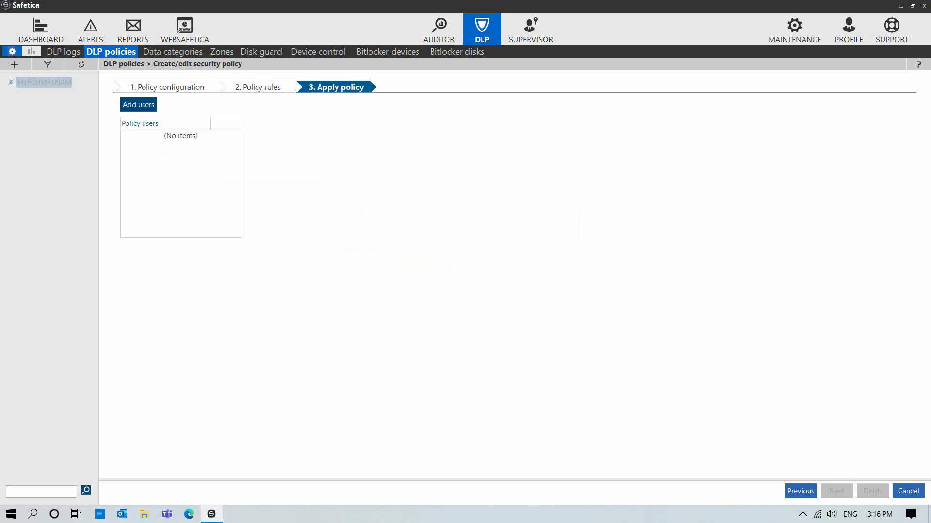
double_click(182, 137)
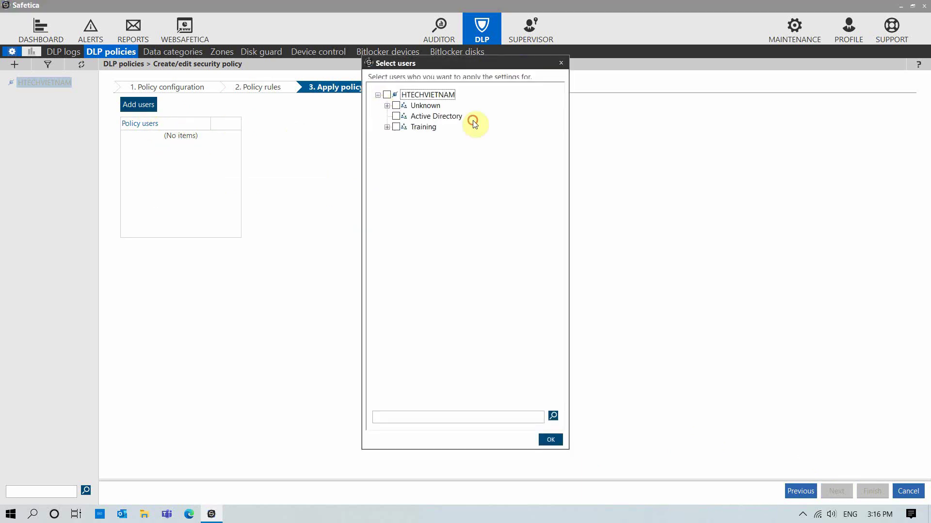
left_click(387, 127)
left_click(405, 159)
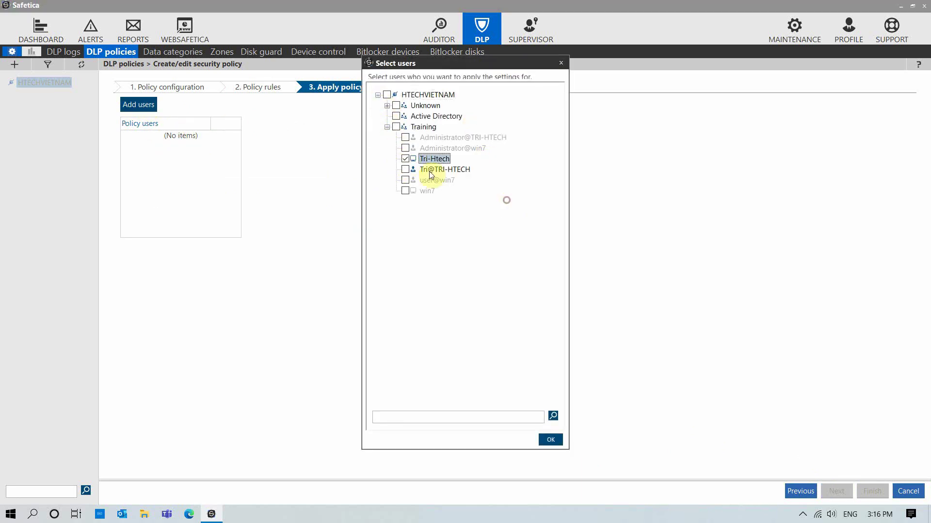
left_click(550, 441)
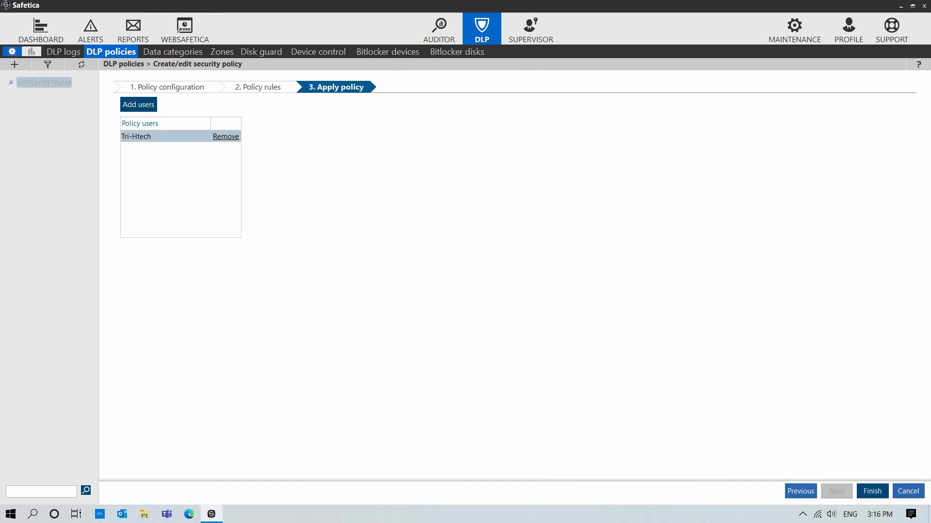
left_click(872, 491)
left_click(919, 64)
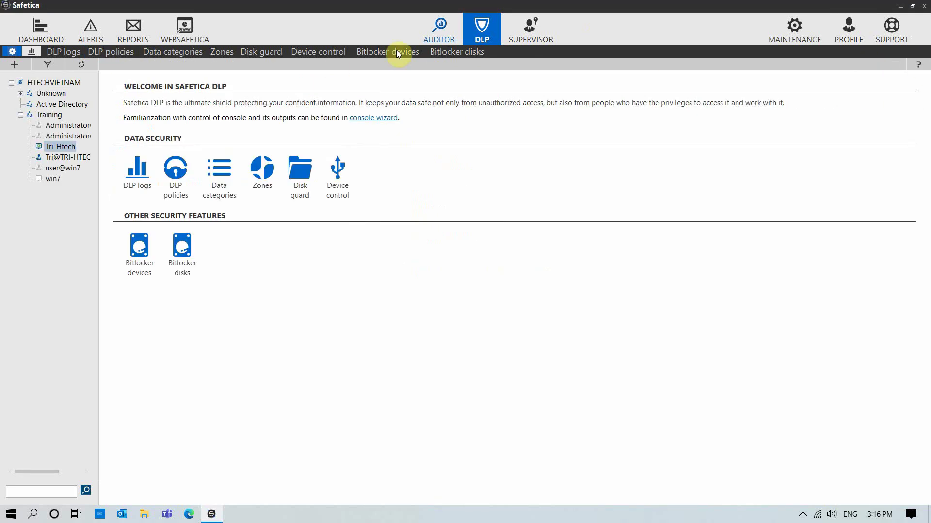
Minimize the Safetica console and refresh the desktop.
left_click(900, 6)
right_click(318, 147)
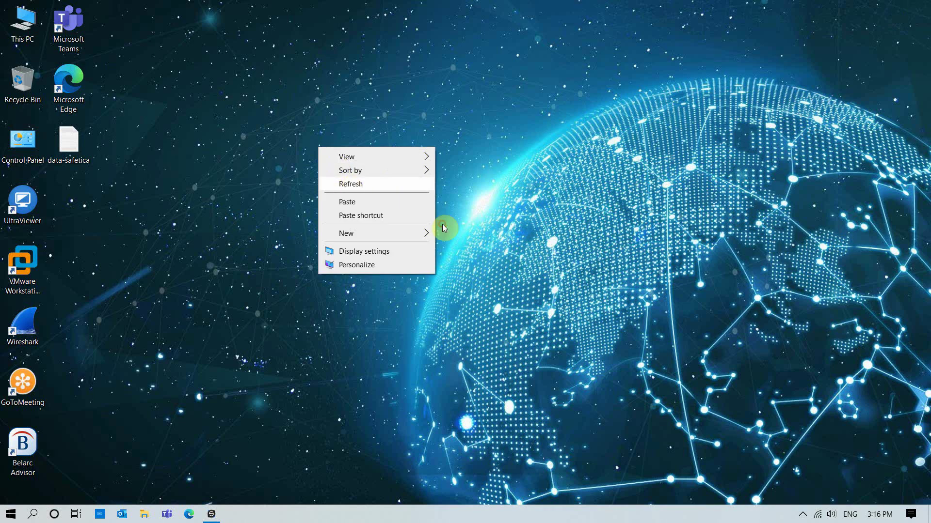
left_click(350, 184)
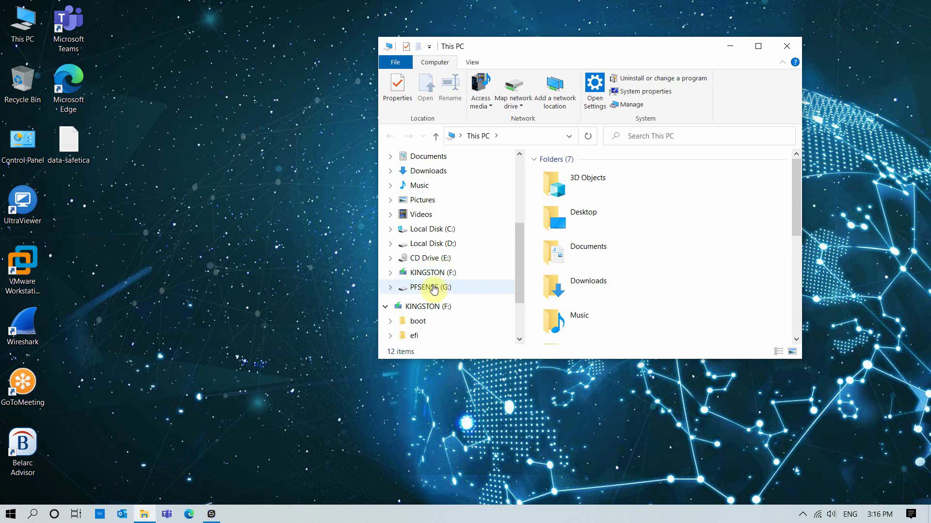
Copy the data-safetica file from the desktop to the KINGSTON (F:) drive.
left_click(429, 306)
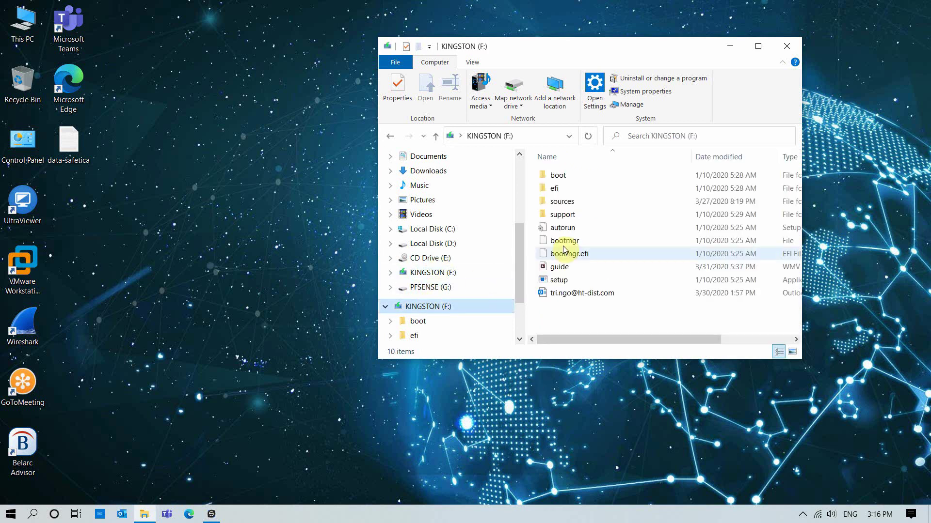
right_click(69, 145)
left_click(146, 412)
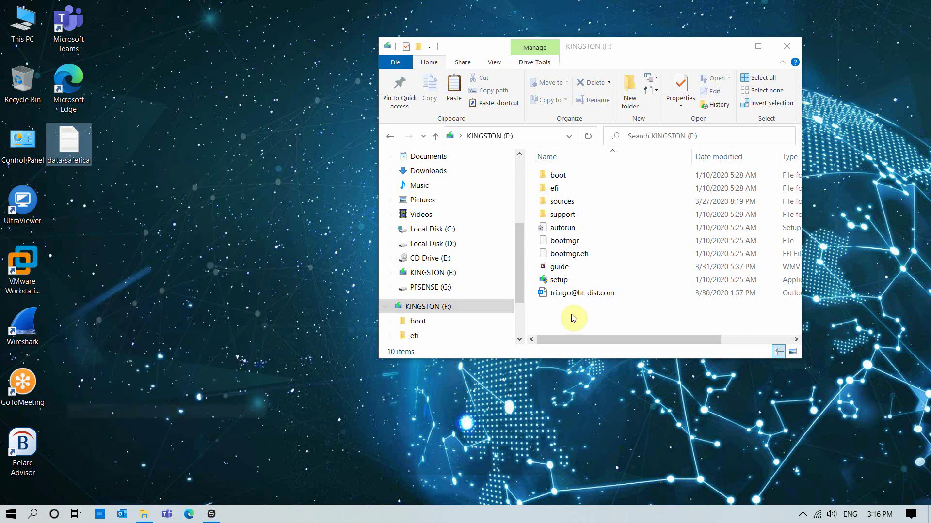
right_click(572, 326)
left_click(630, 398)
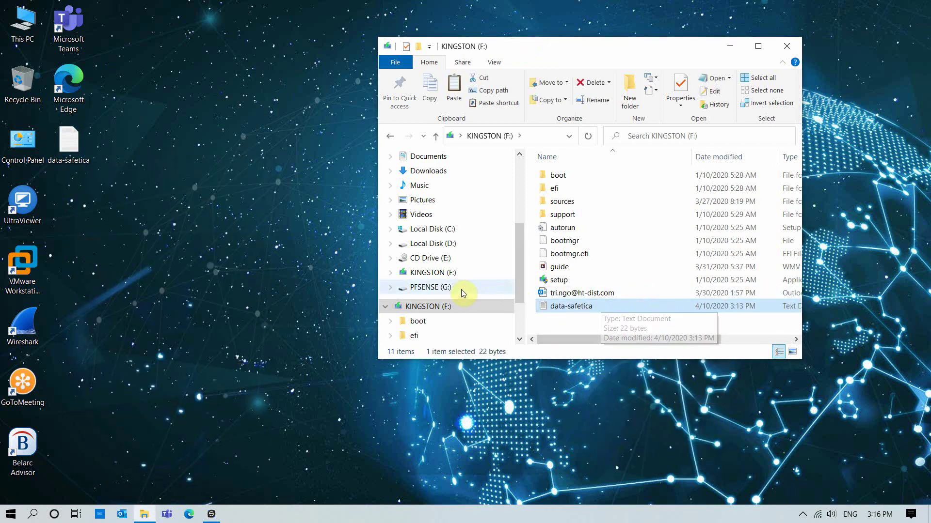
Try to paste data-safetica into the PFSENSE (G:) drive, then view and close the transfer notification's details.
scroll(465, 291, "down", 3)
left_click(447, 313)
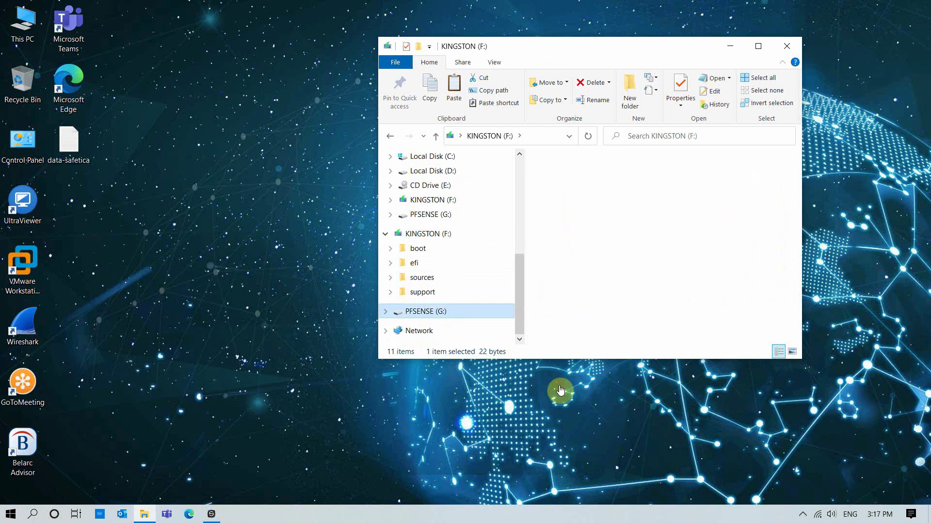
right_click(636, 237)
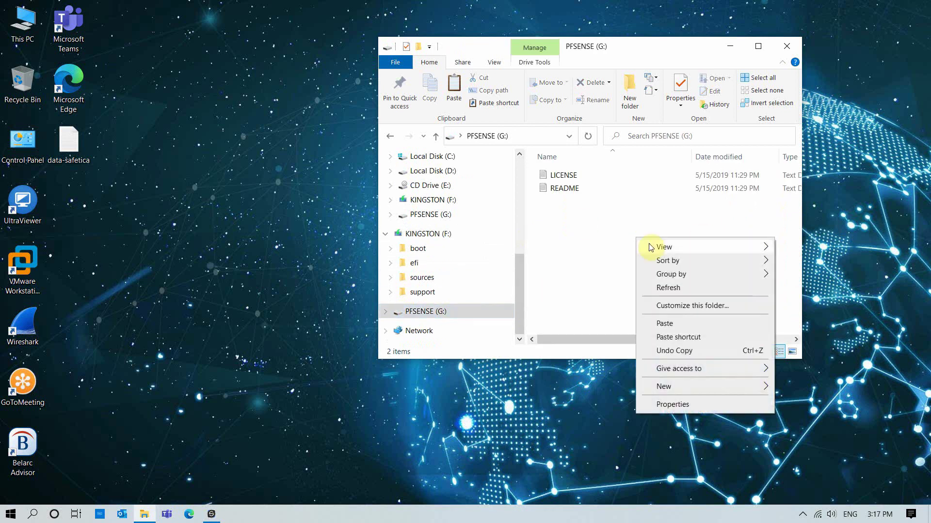
left_click(677, 322)
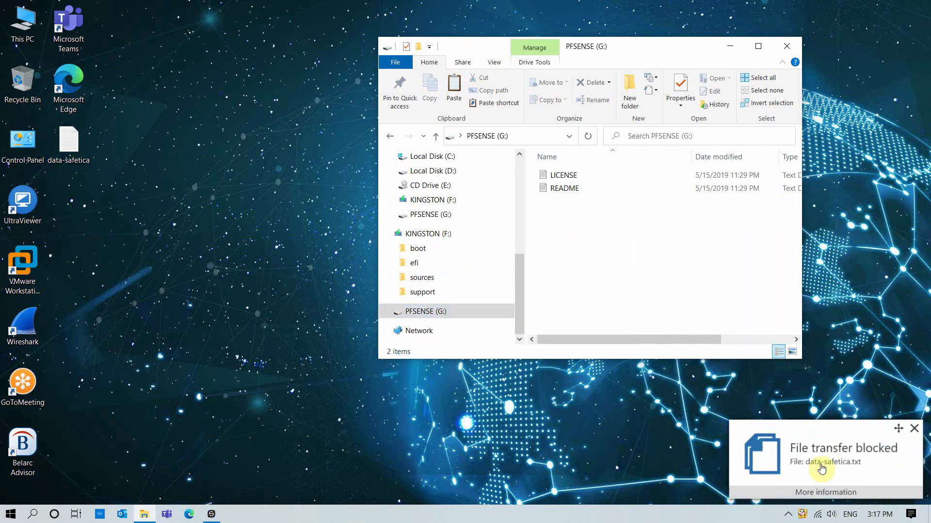
left_click(821, 463)
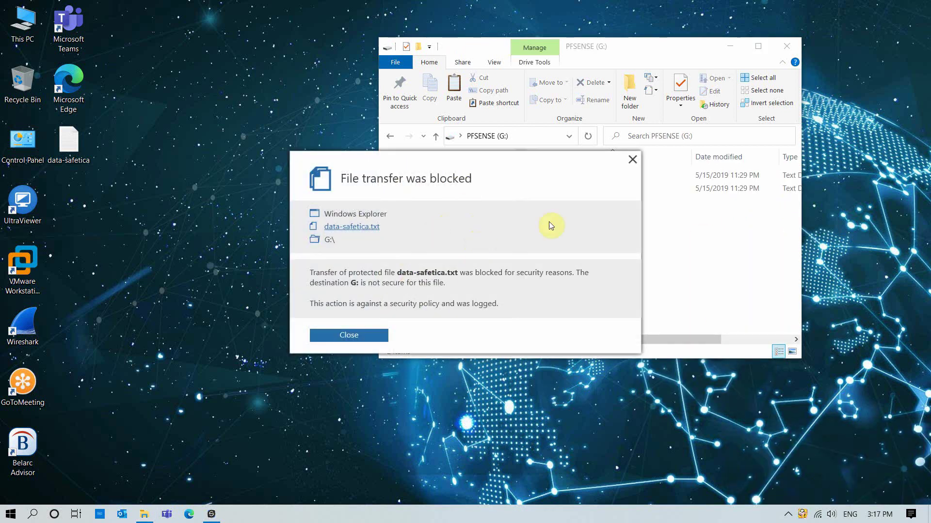
left_click(632, 160)
Copy data-safetica from the desktop again and retry pasting it into the PFSENSE (G:) drive.
right_click(79, 151)
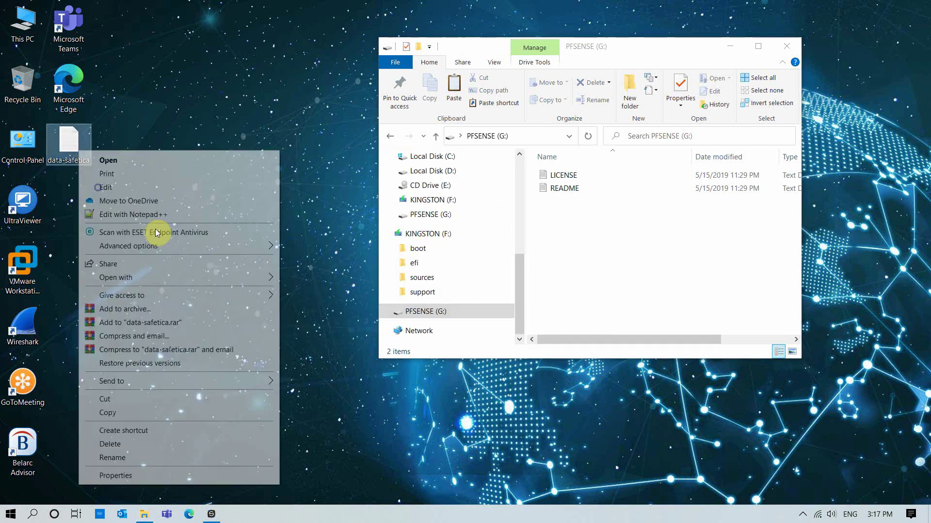
left_click(166, 409)
right_click(613, 270)
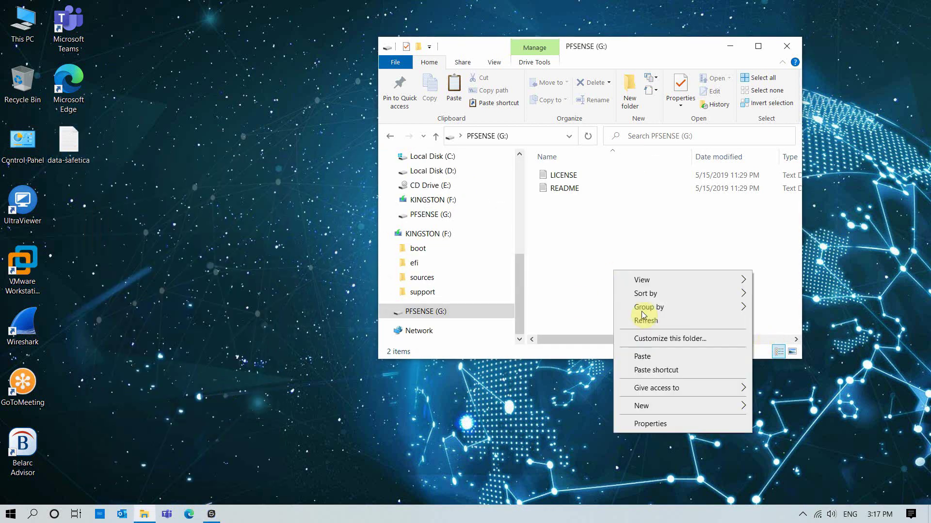
left_click(645, 355)
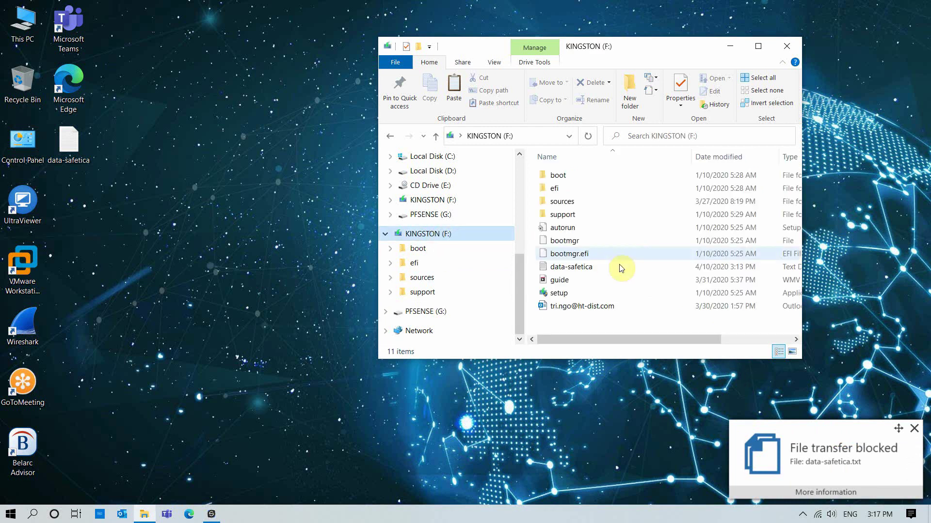
Paste data-safetica into the KINGSTON (F:) drive again, replacing the existing file there.
right_click(624, 339)
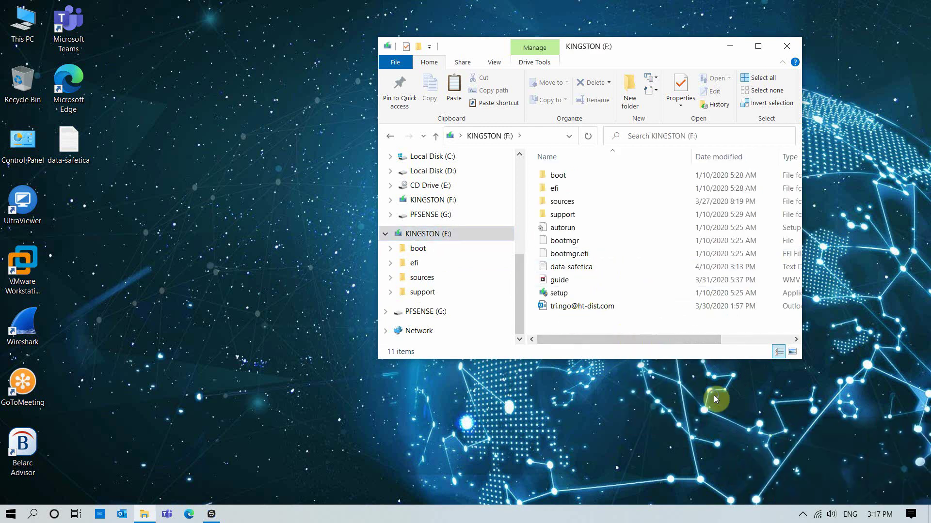
right_click(562, 313)
left_click(649, 403)
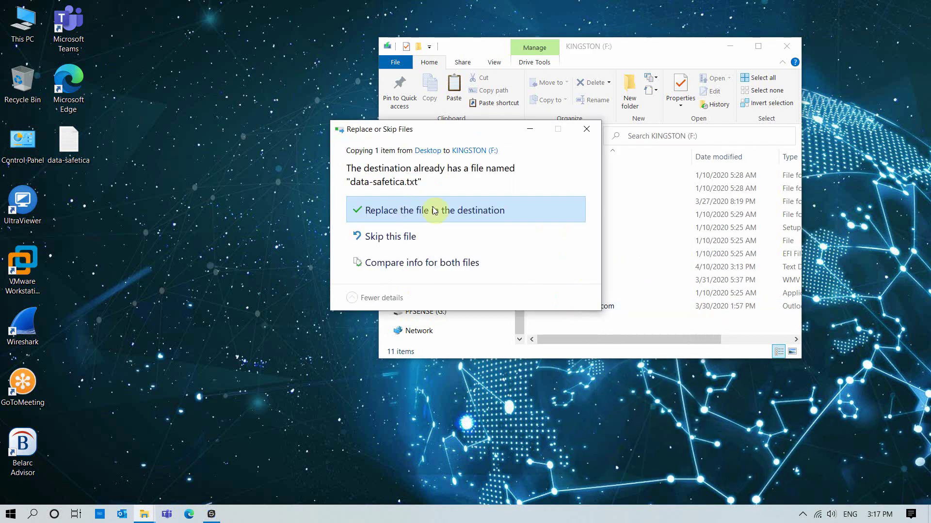
left_click(476, 215)
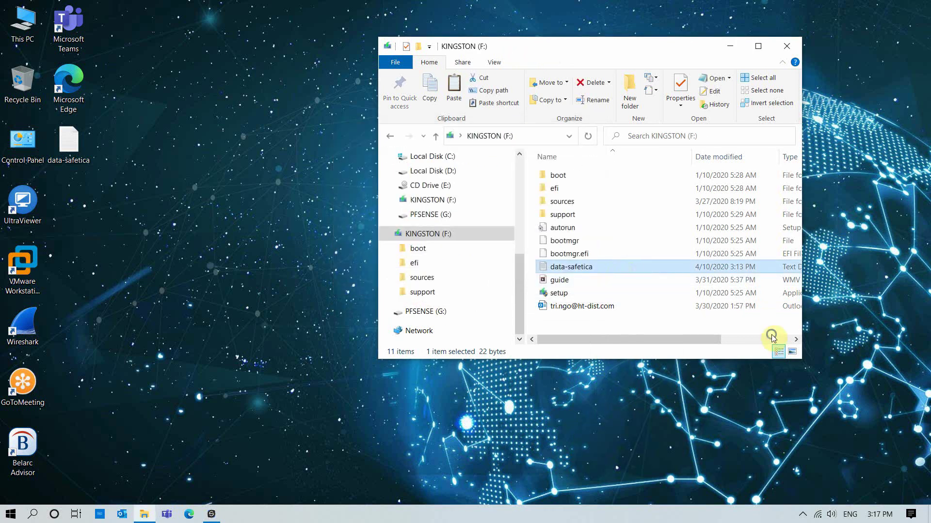
Permanently delete data-safetica from the KINGSTON (F:) drive and paste a fresh copy of it there.
right_click(618, 267)
left_click(649, 464)
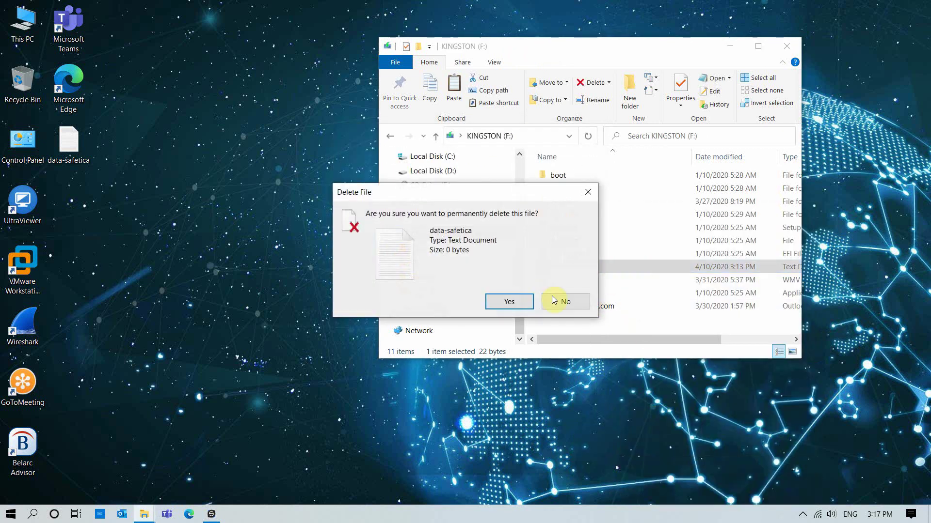
left_click(517, 301)
right_click(586, 323)
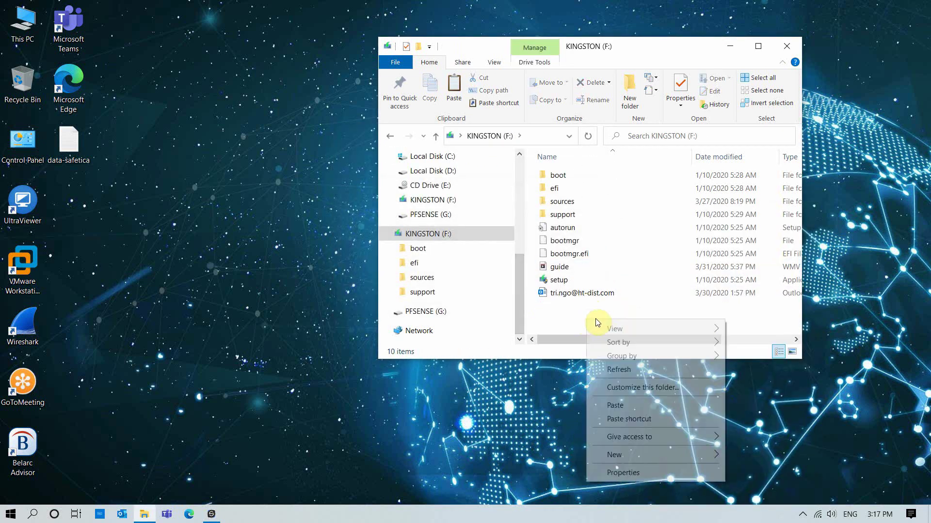
left_click(622, 405)
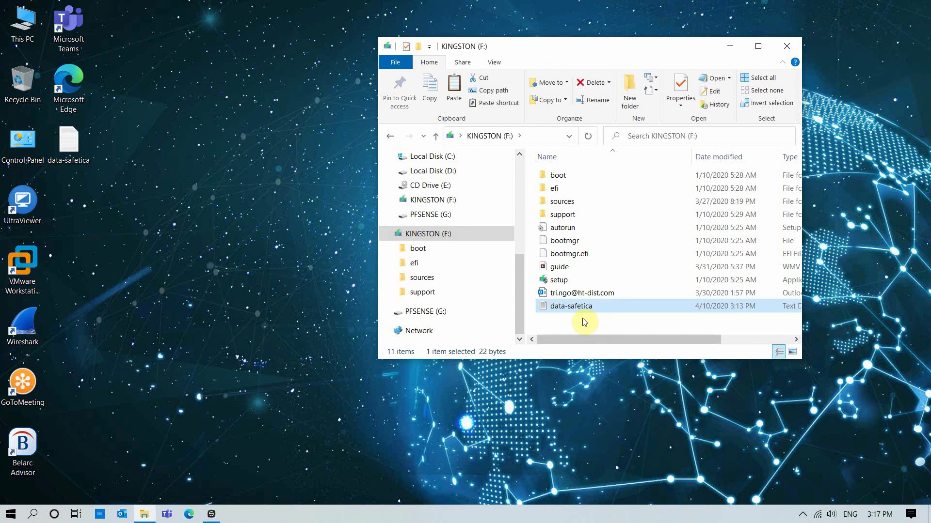